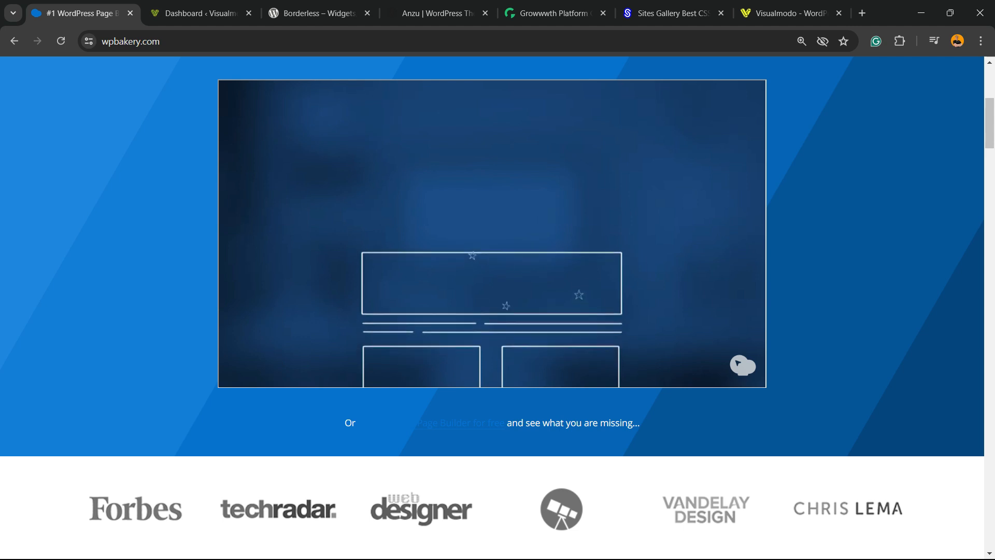
Switch to the WordPress dashboard and open the About page of WPBakery Page Builder.
key(ctrl+Tab)
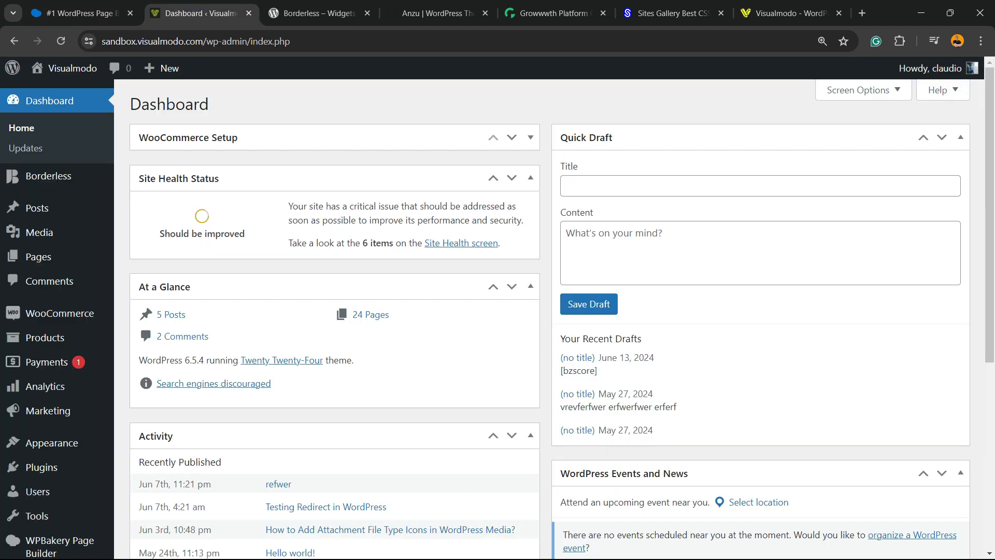
mouse_move(39, 257)
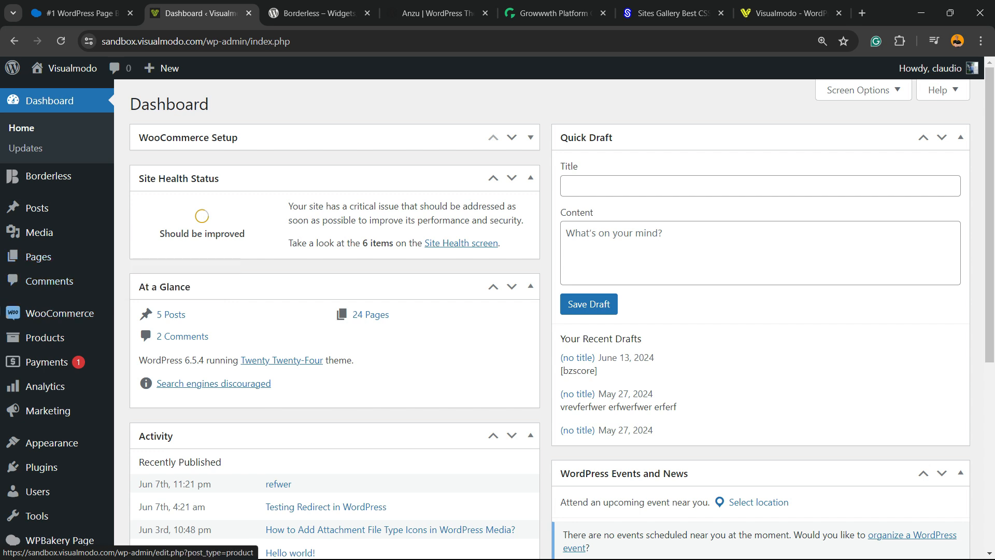
scroll(47, 348, down, 5)
mouse_move(52, 482)
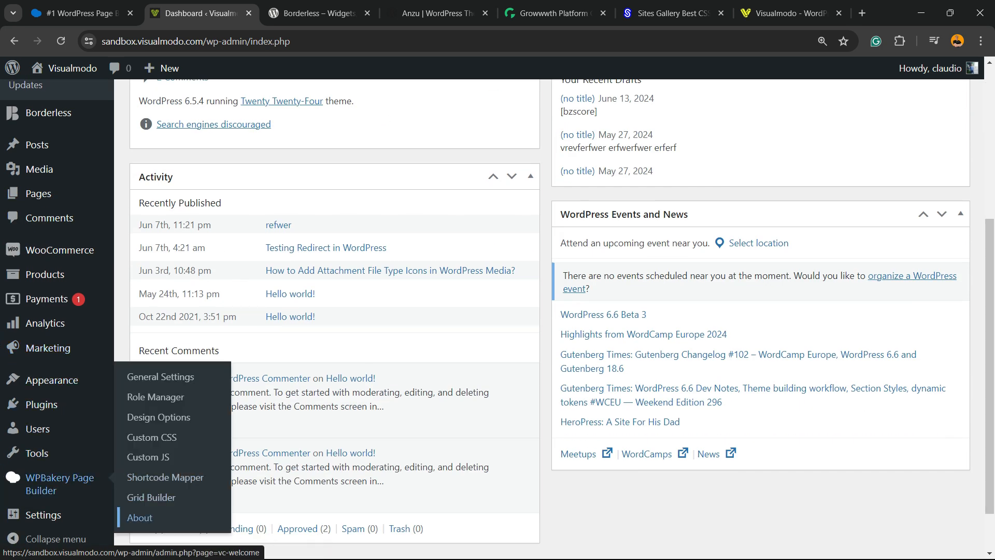
click(139, 518)
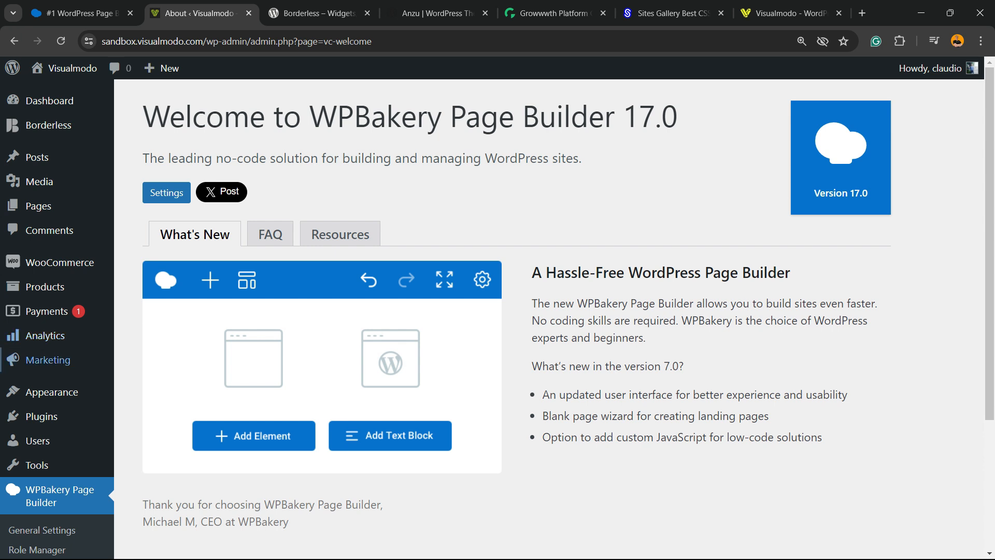
Open the Products list and start a new page in a separate browser tab.
click(45, 287)
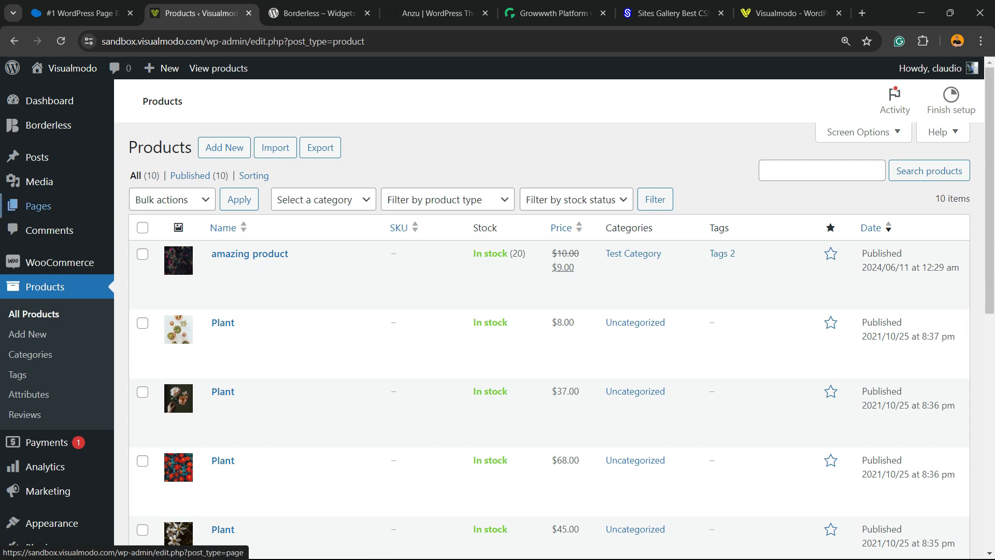
mouse_move(38, 206)
right_click(127, 216)
click(156, 241)
click(283, 14)
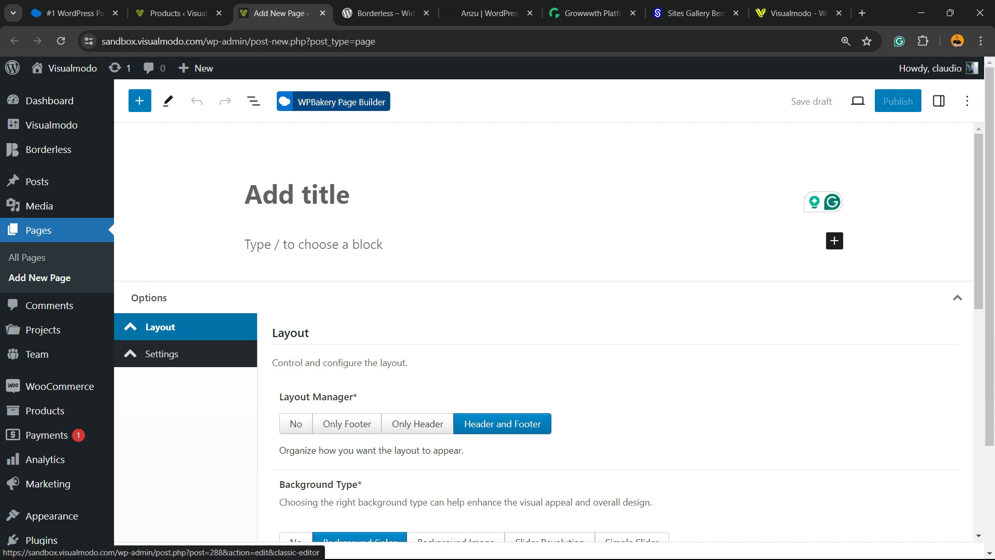
Switch the new untitled page from the block editor to the WPBakery Page Builder editing screen.
click(322, 102)
key(ctrl+plus)
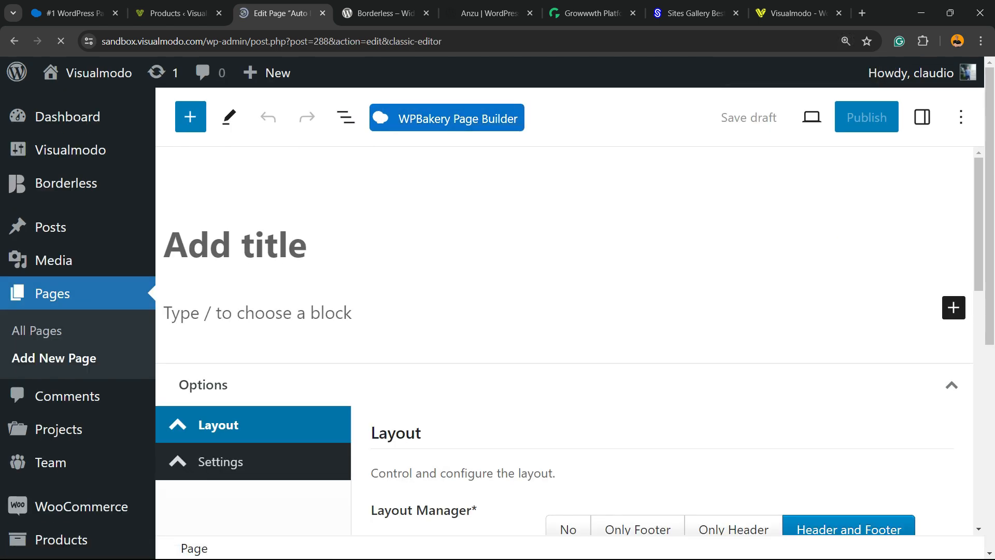
key(ctrl+minus)
key(ctrl+minus)
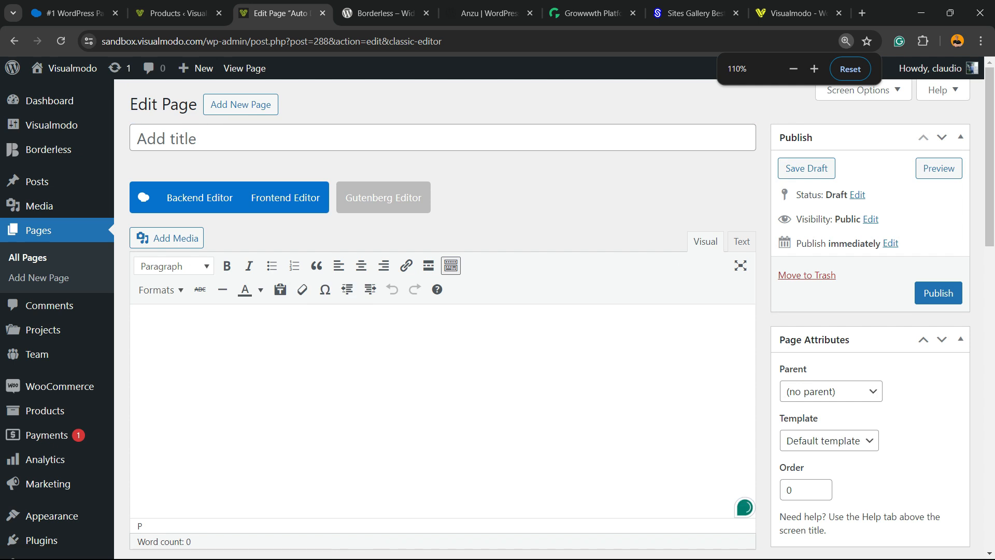
Toggle the page between WPBakery's backend editor and classic mode, and open it in the frontend editor.
click(199, 197)
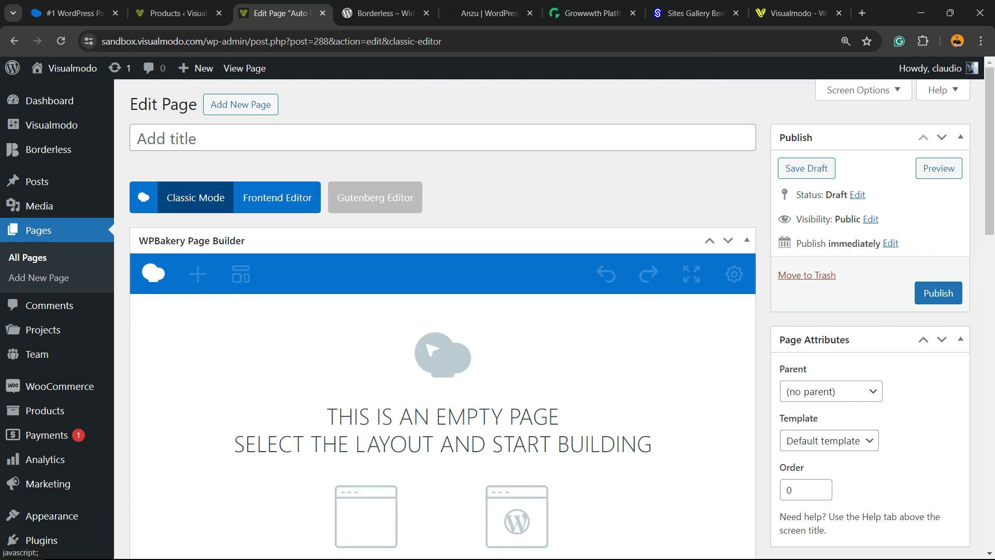
click(200, 197)
click(200, 198)
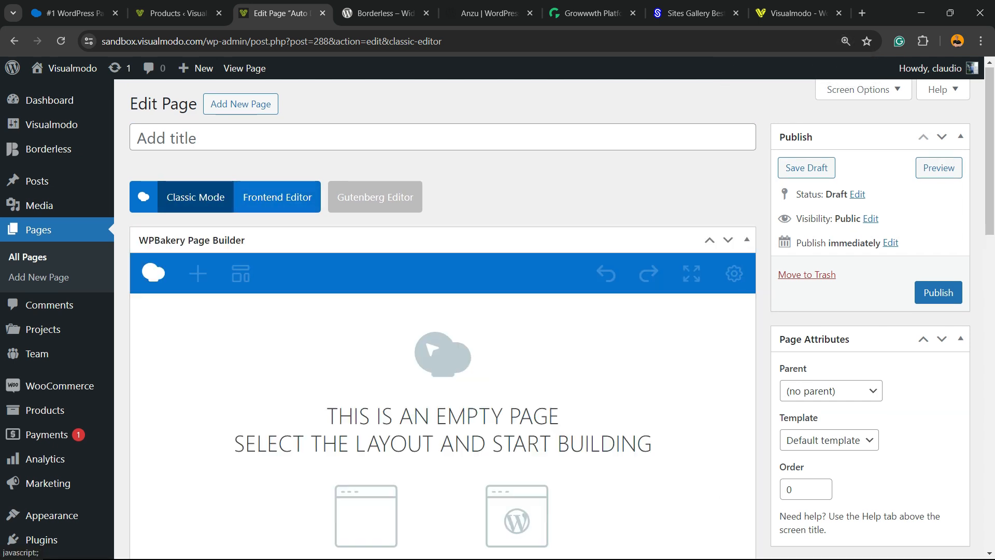
click(199, 198)
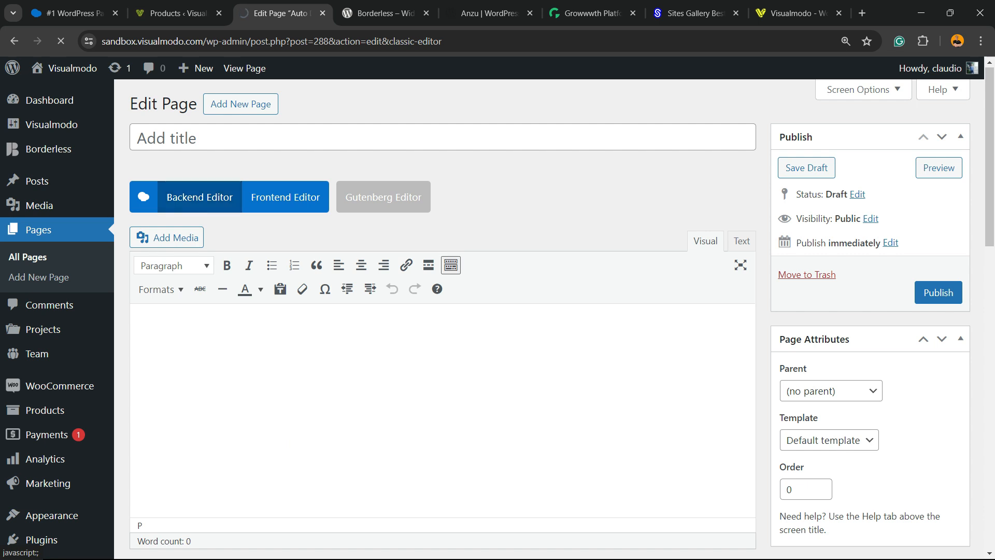
click(200, 198)
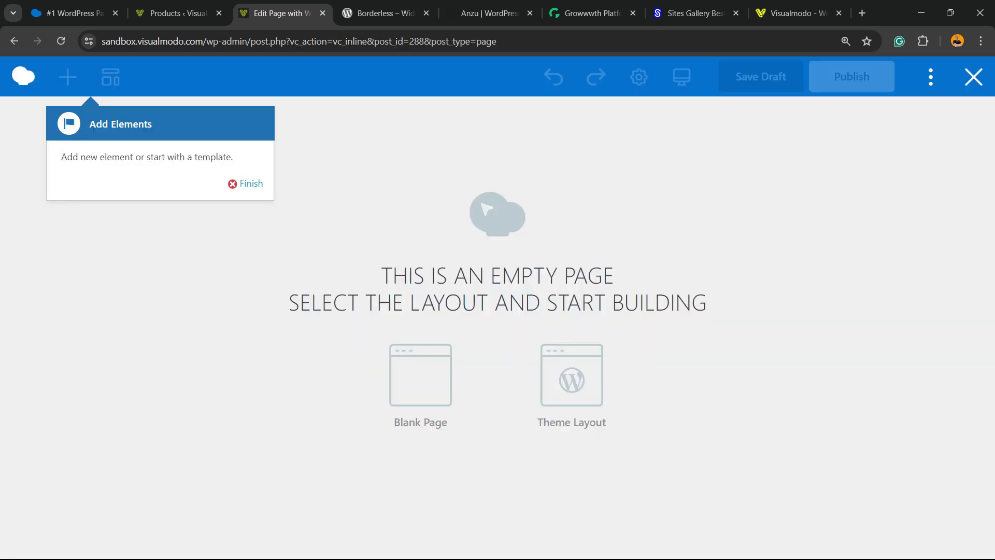
Dismiss the introduction, choose the Blank Page layout and add a Text Block element with its default text.
click(251, 183)
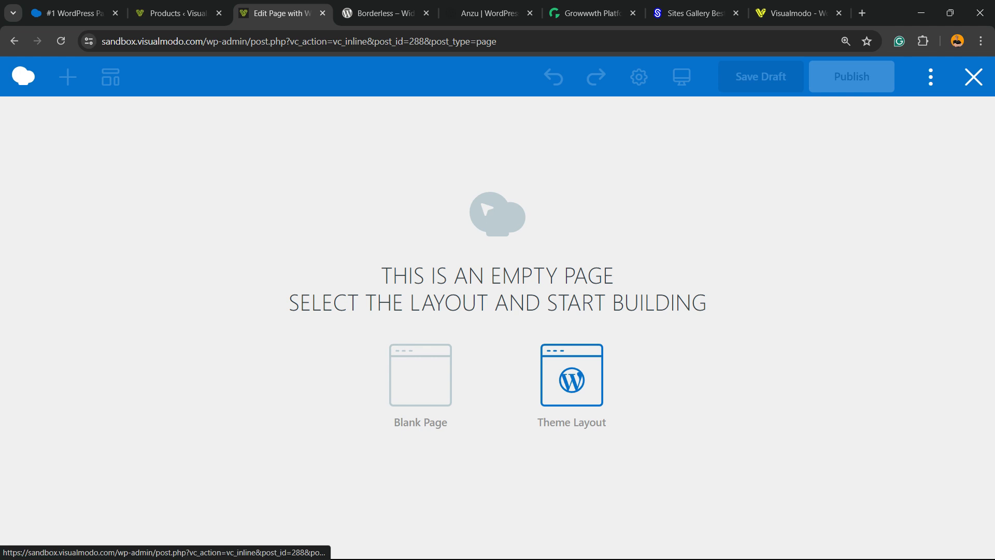
click(421, 375)
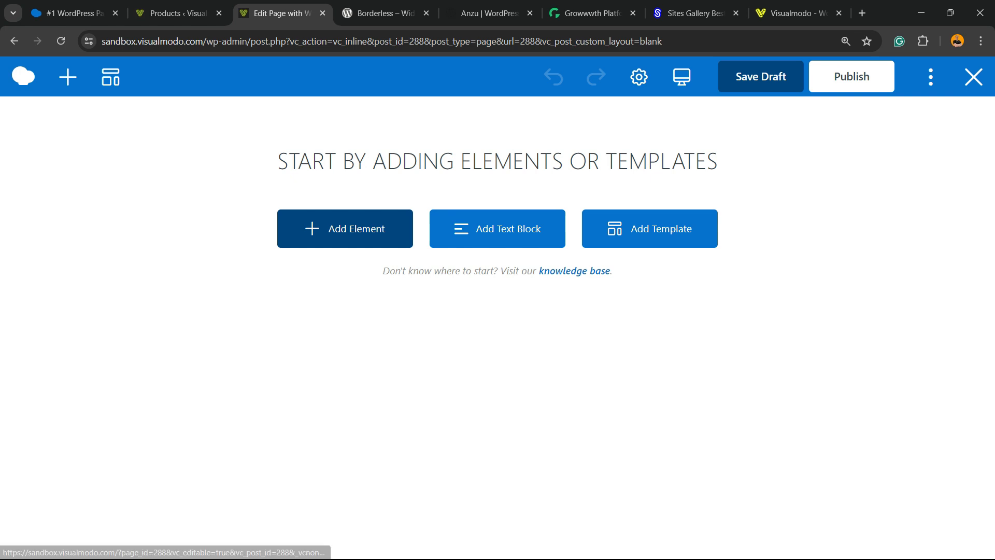
click(388, 220)
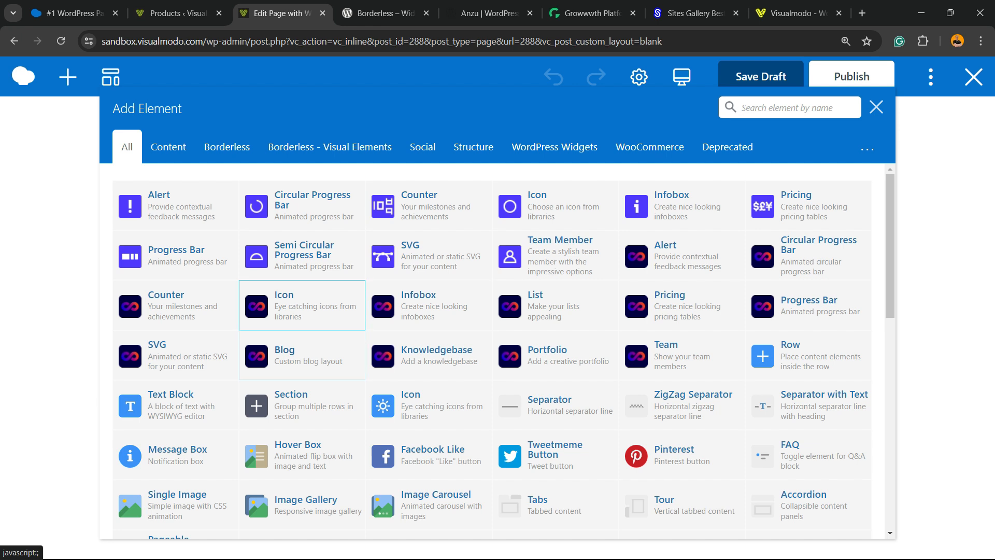
click(171, 402)
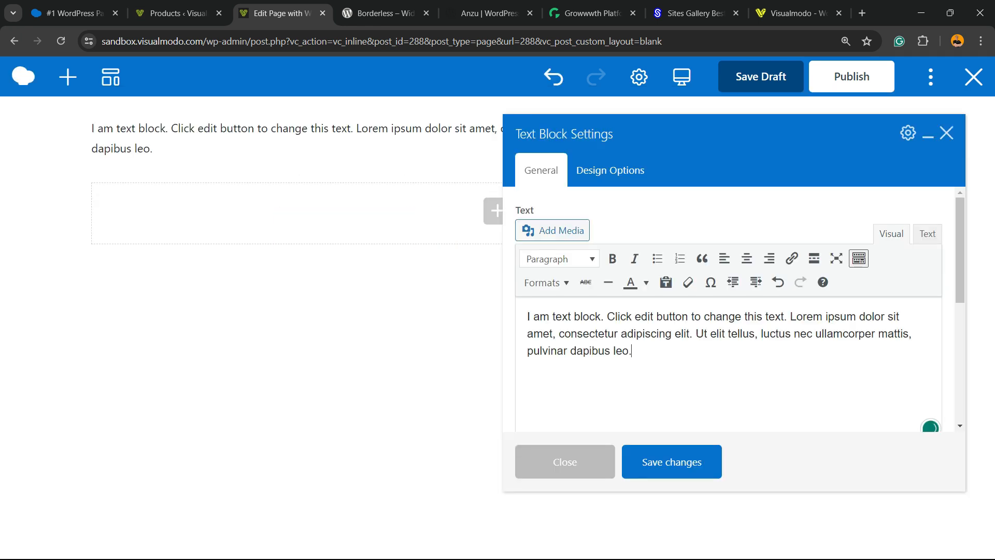
click(672, 462)
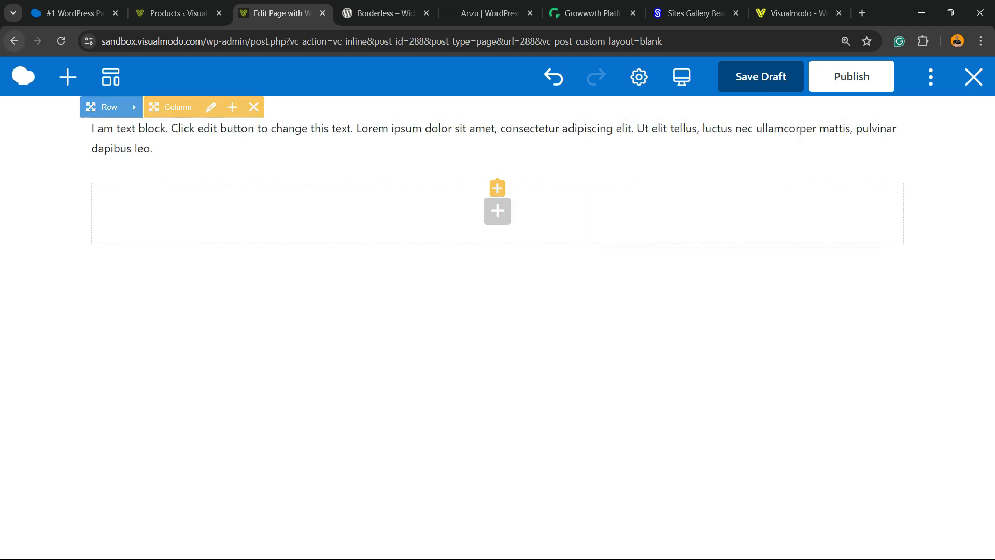
Return to the page's edit screen and start the backend editor with the Theme Layout.
click(15, 41)
click(556, 124)
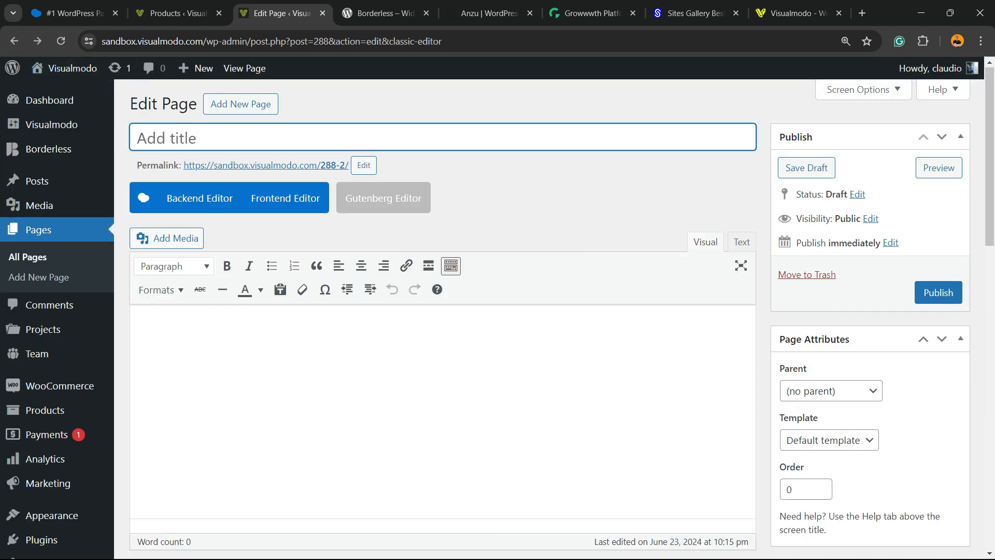
click(200, 198)
scroll(443, 337, down, 5)
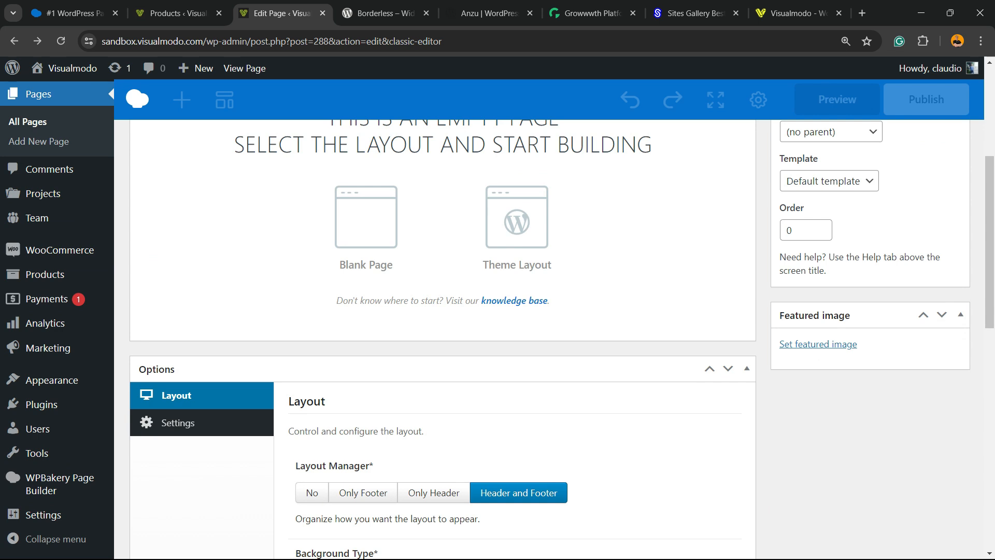
click(517, 223)
scroll(497, 259, up, 5)
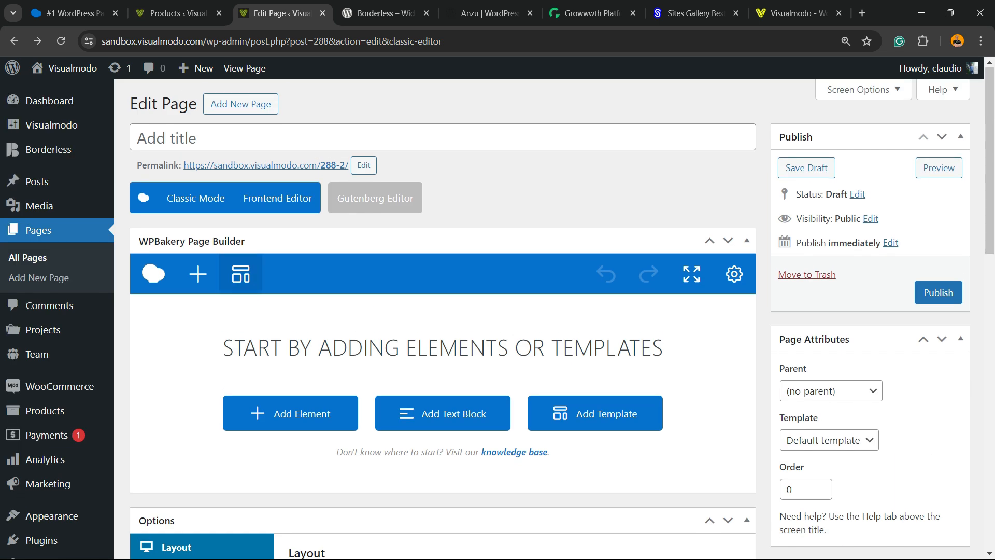
Open the product "amazing product" from the Products list for editing.
scroll(153, 274, down, 3)
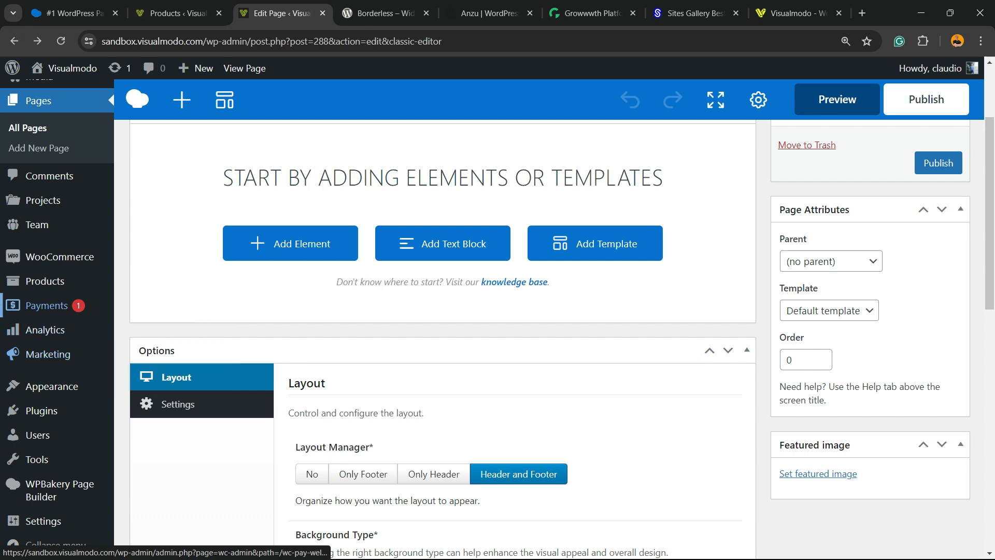
scroll(39, 357, up, 3)
mouse_move(46, 411)
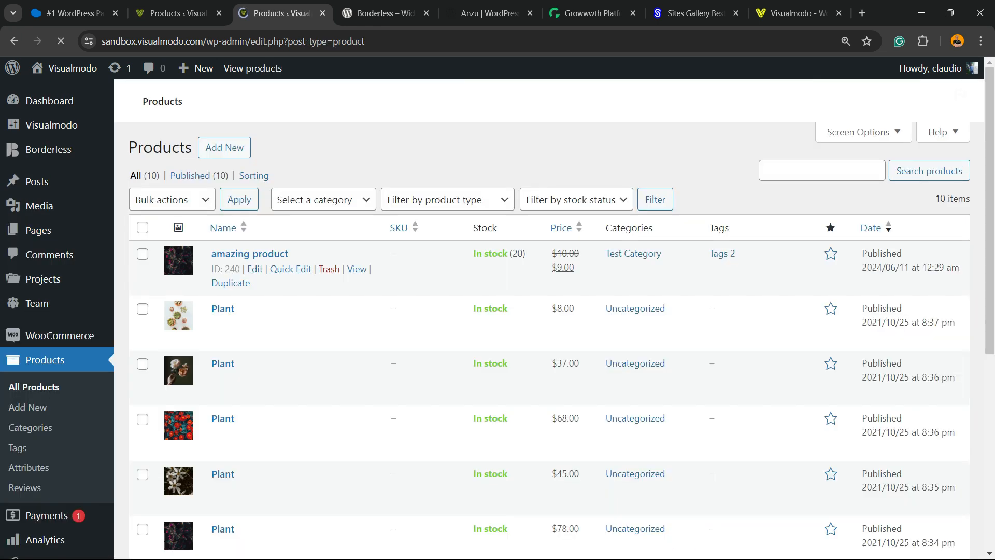
click(263, 254)
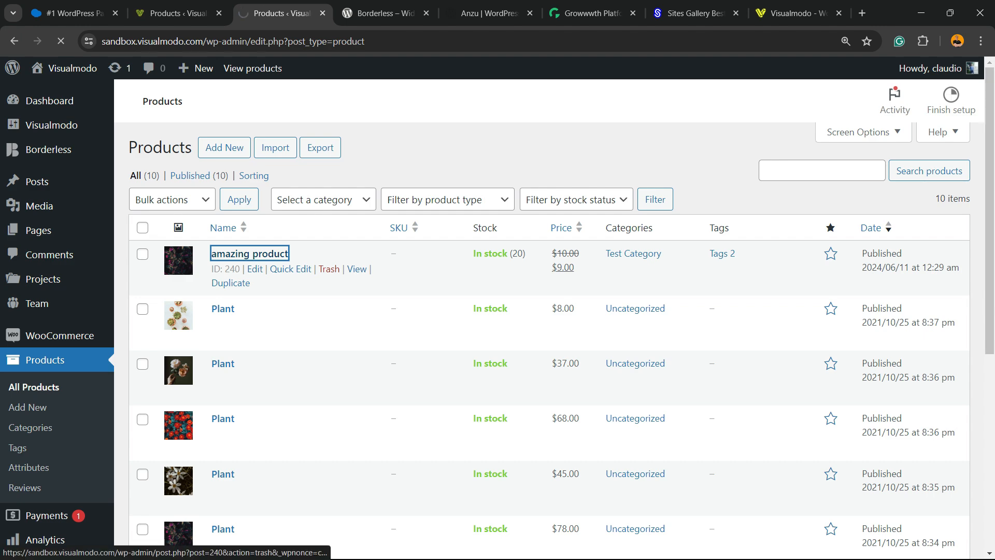
Examine the product's edit screen and its description for page builder controls.
scroll(442, 331, down, 5)
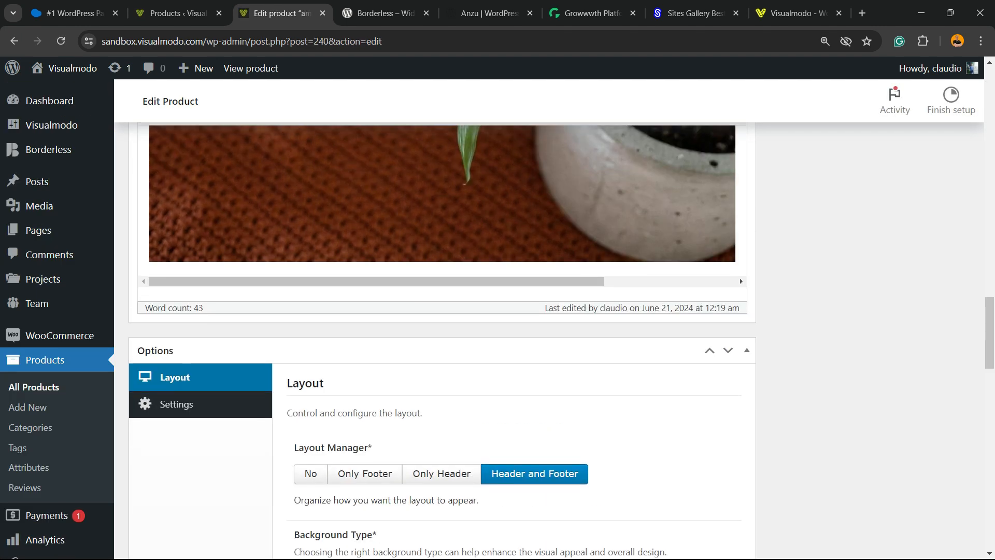
scroll(346, 280, up, 15)
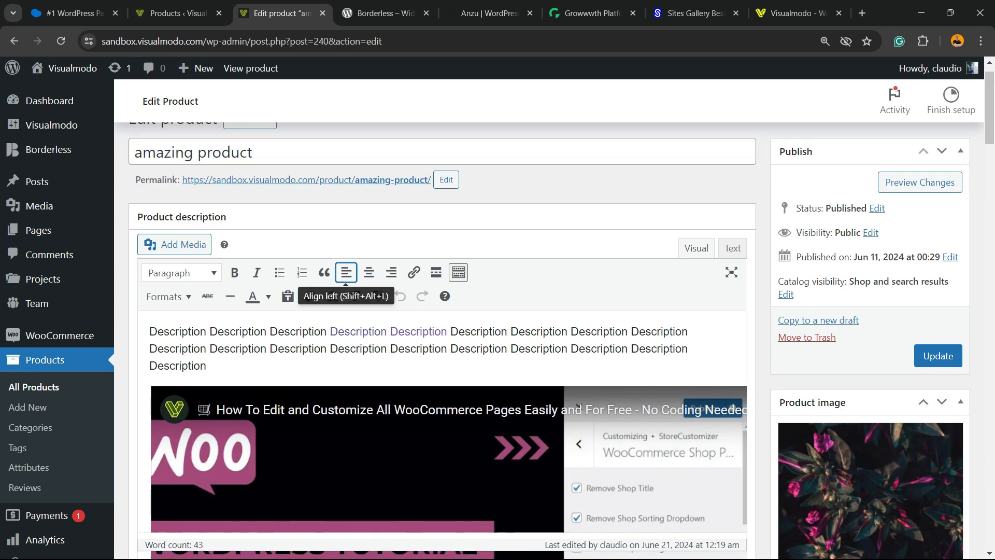
scroll(346, 280, up, 1)
scroll(346, 280, down, 5)
scroll(346, 280, up, 5)
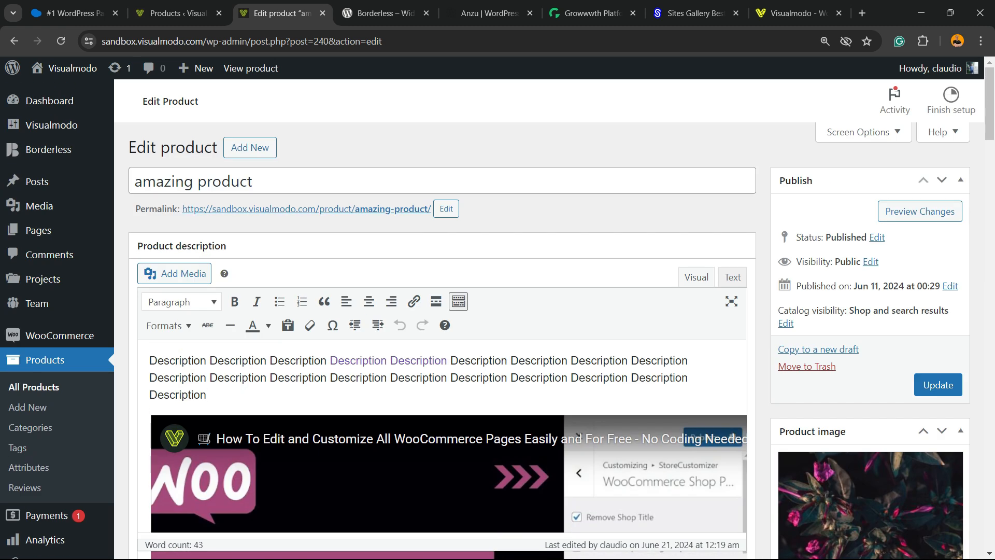
triple_click(357, 378)
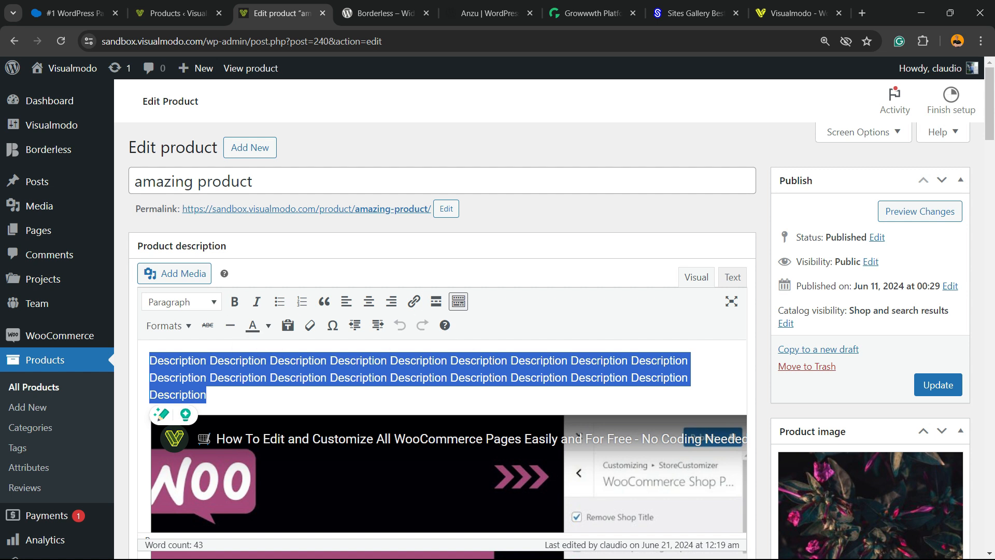
scroll(369, 301, down, 2)
scroll(369, 301, up, 2)
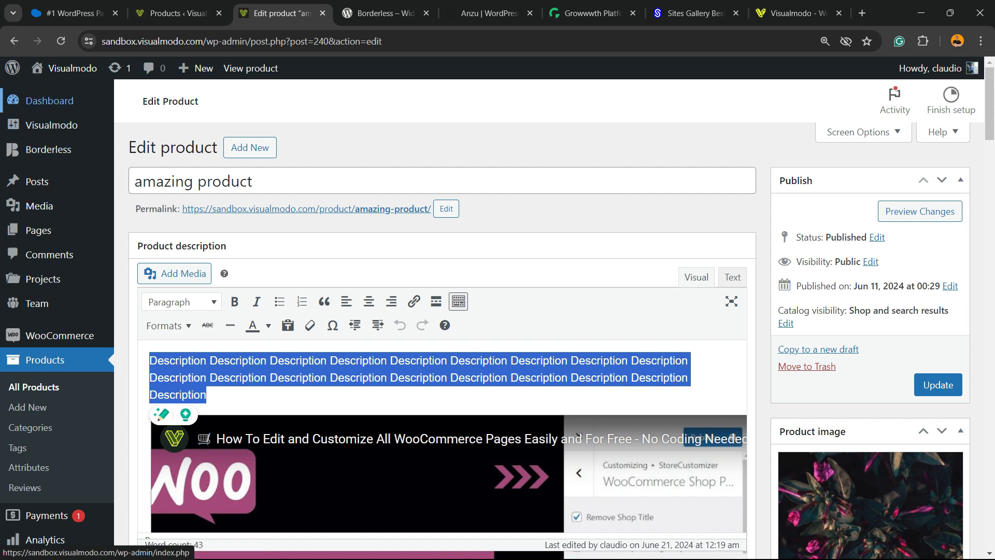
Open the Role Manager settings of WPBakery Page Builder.
scroll(32, 218, down, 4)
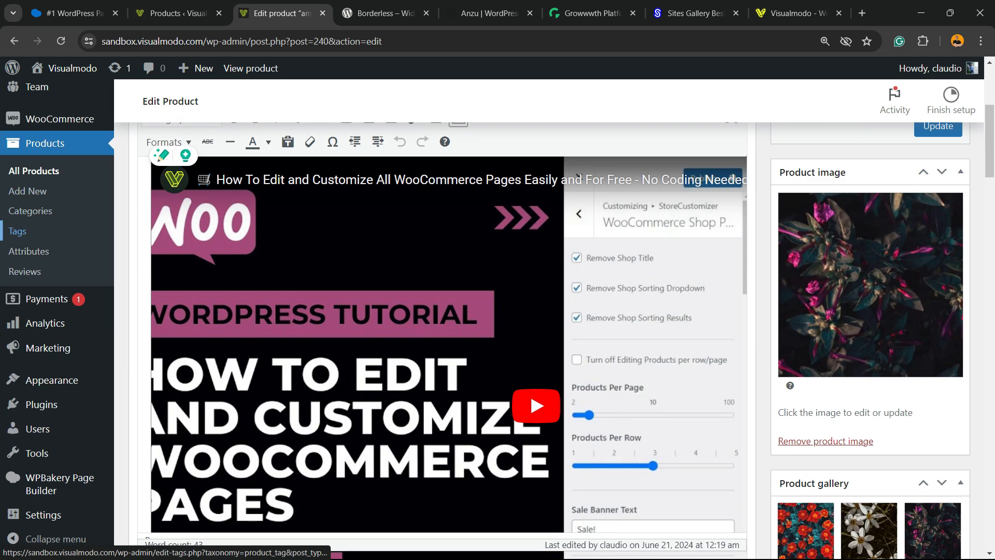
mouse_move(52, 484)
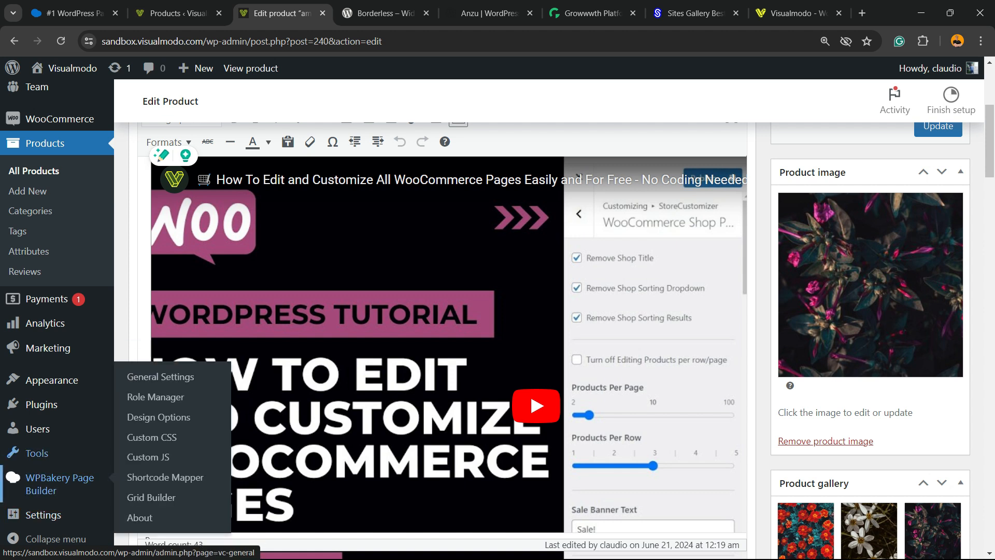
click(161, 398)
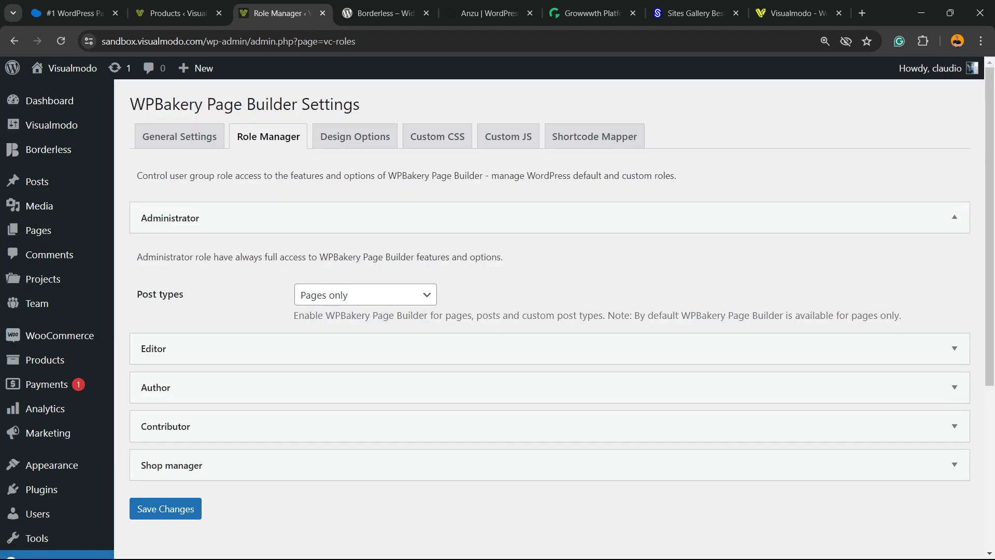
Review the Administrator role's post types setting and expand the Editor and Author role settings.
scroll(251, 267, up, 1)
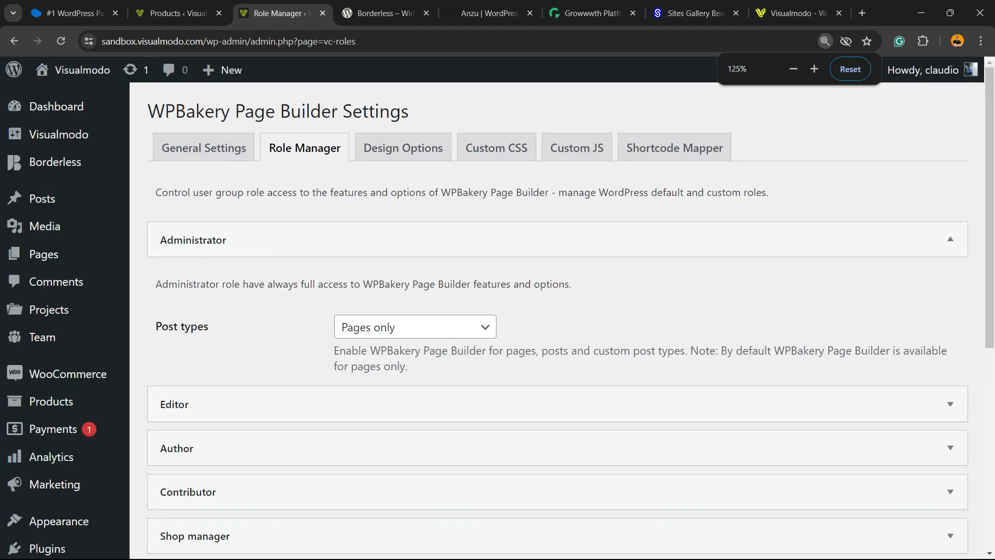
drag(155, 326, 209, 327)
scroll(208, 327, down, 1)
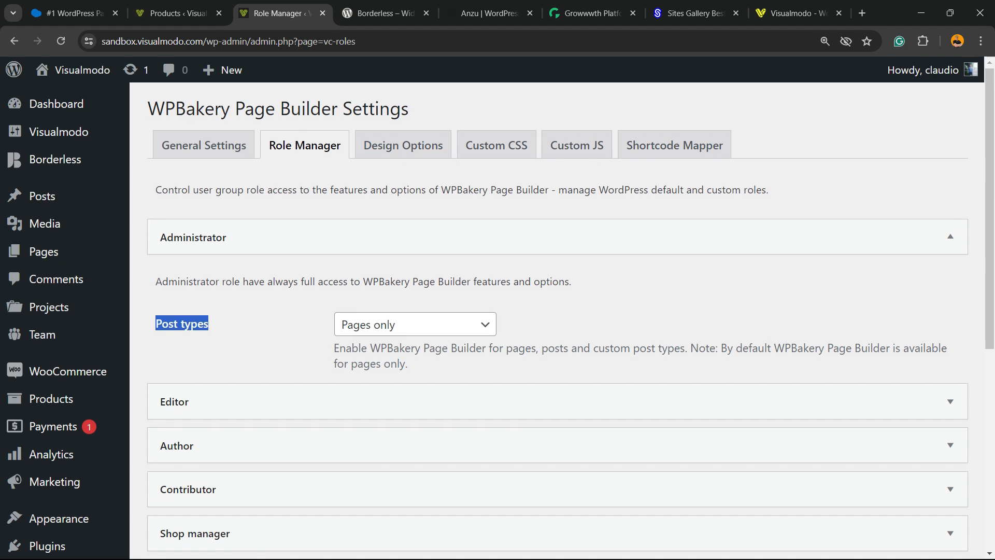
scroll(209, 327, down, 2)
click(192, 275)
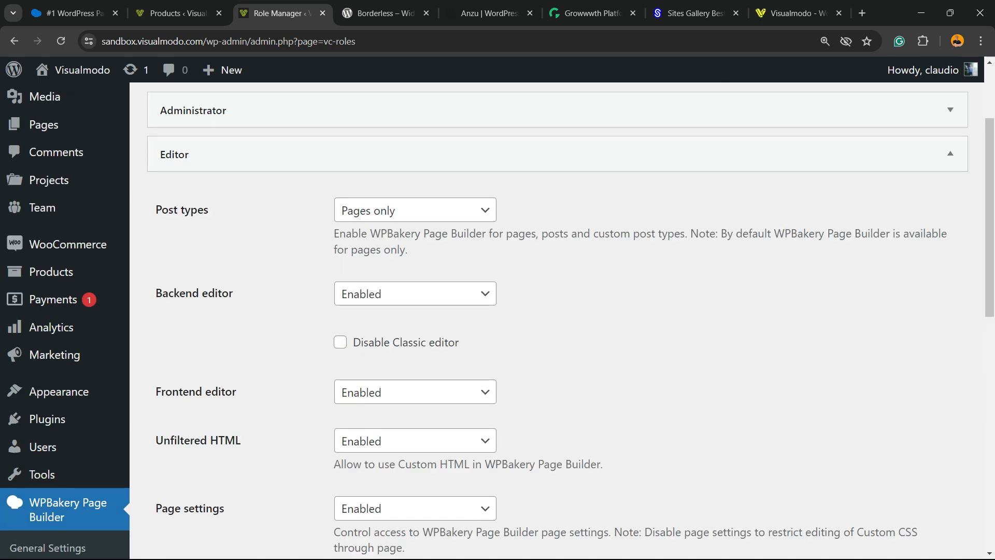
click(192, 155)
click(192, 198)
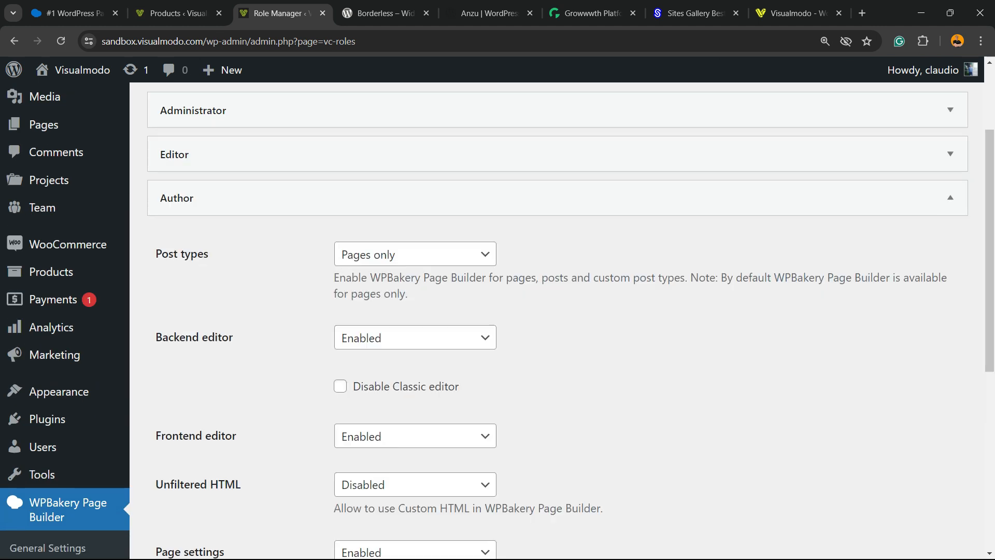
Collapse the Author role's settings and set the Administrator role's post types to Custom.
click(192, 198)
scroll(192, 198, up, 2)
click(193, 240)
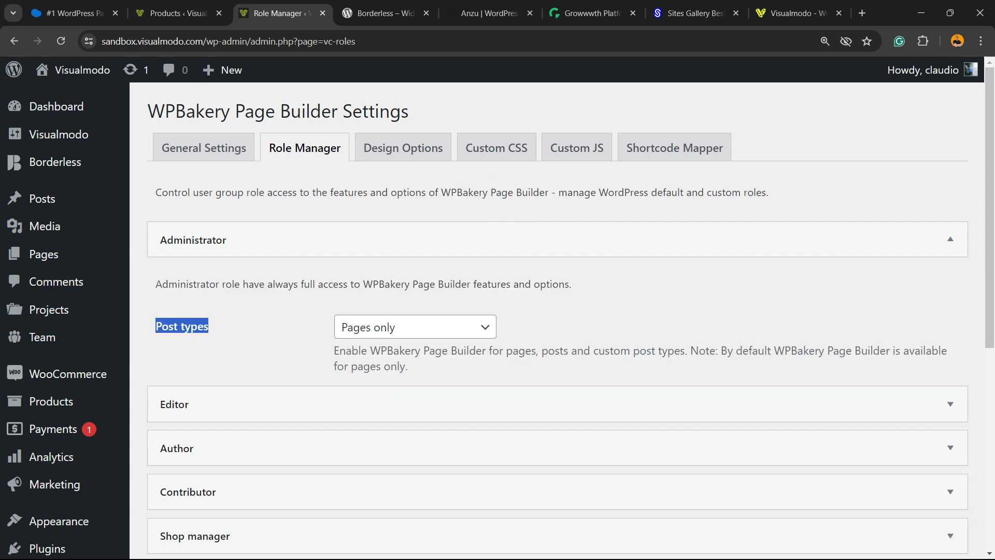
click(206, 328)
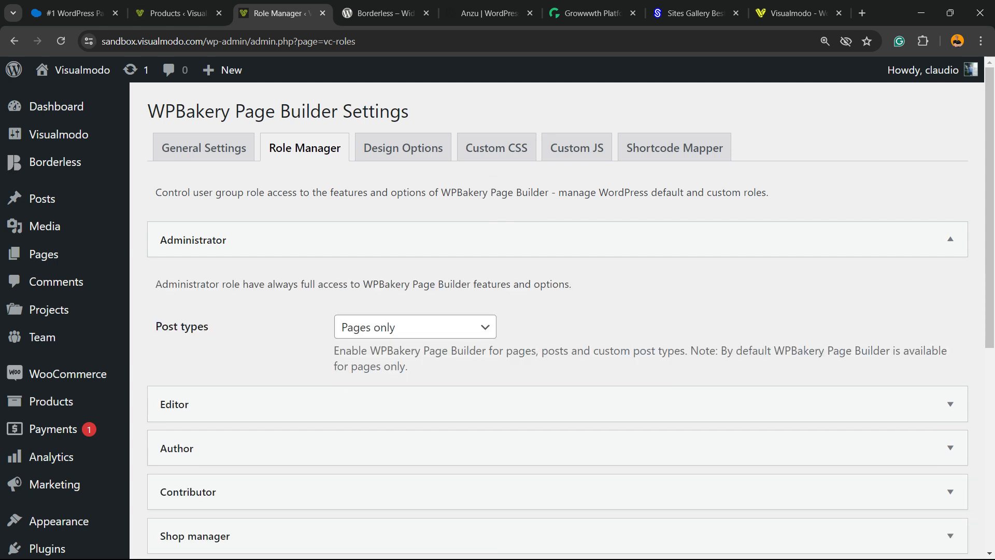
click(416, 327)
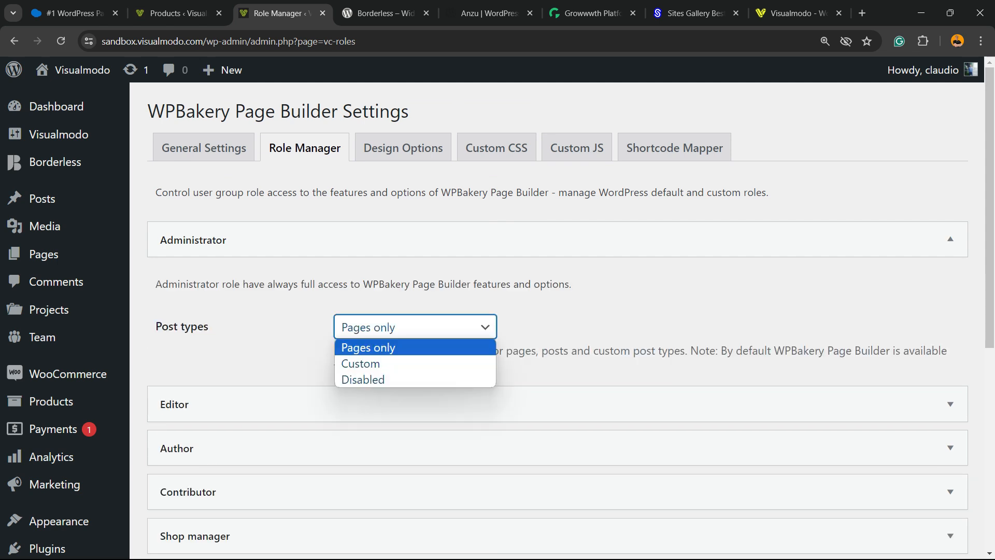
click(279, 335)
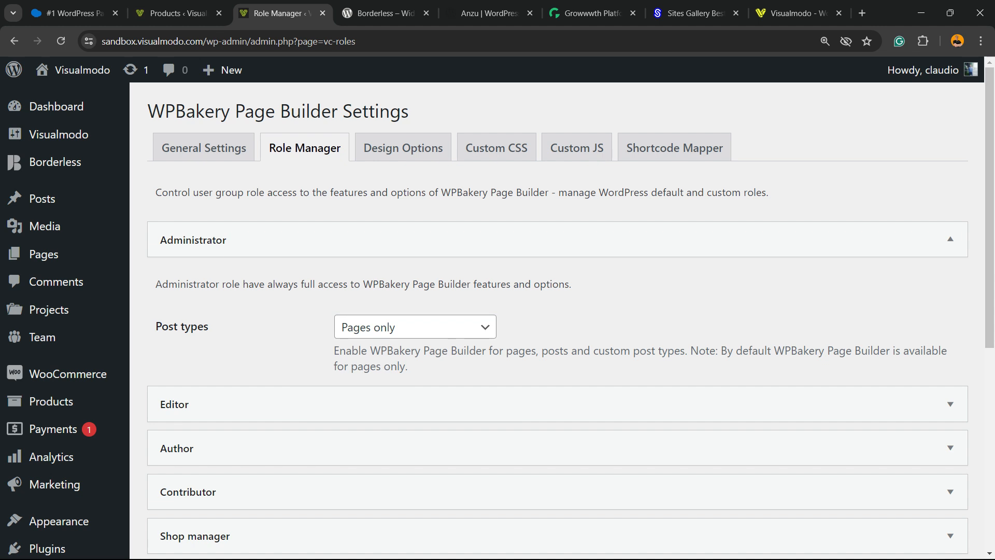
click(415, 328)
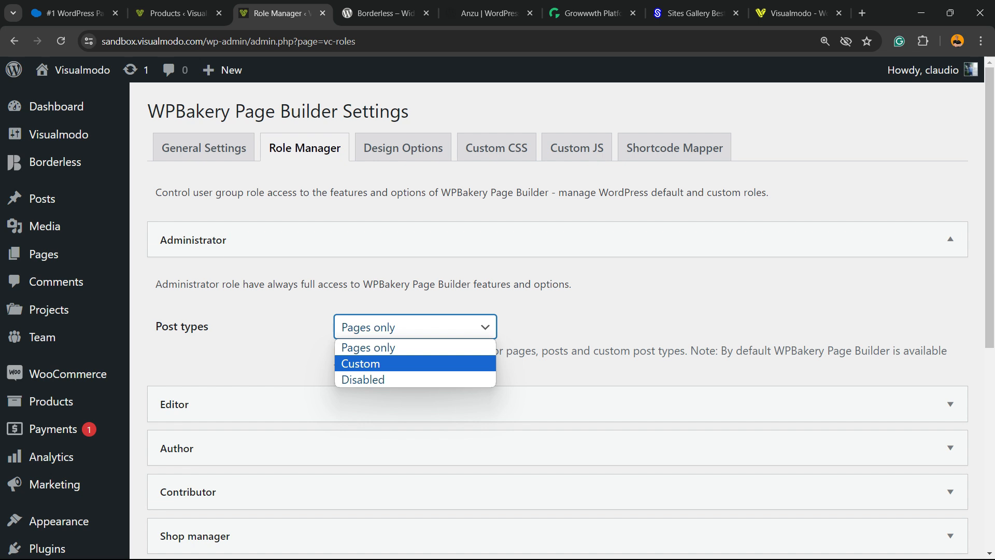
key(Return)
Enable the post and product post types for the Administrator role and save the role settings.
scroll(557, 311, down, 2)
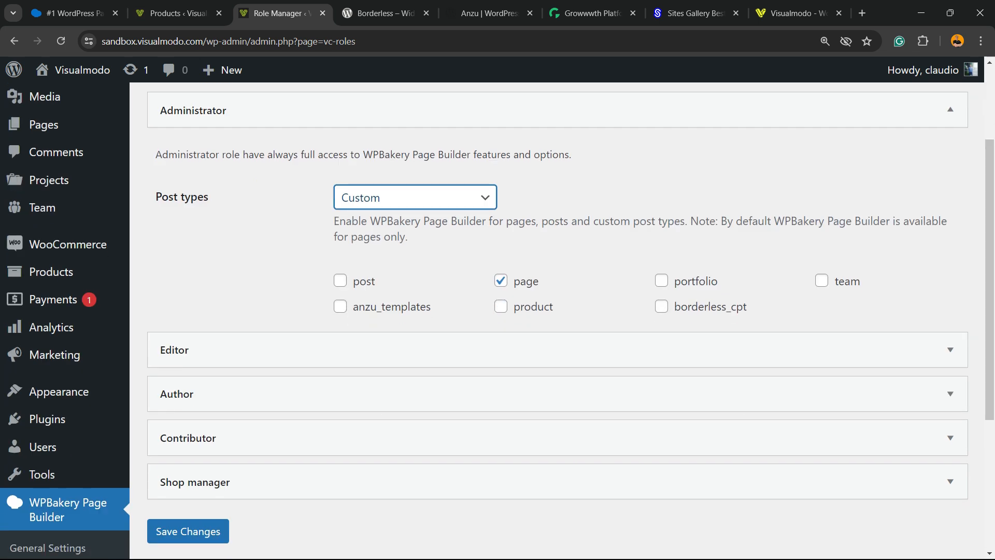
click(340, 281)
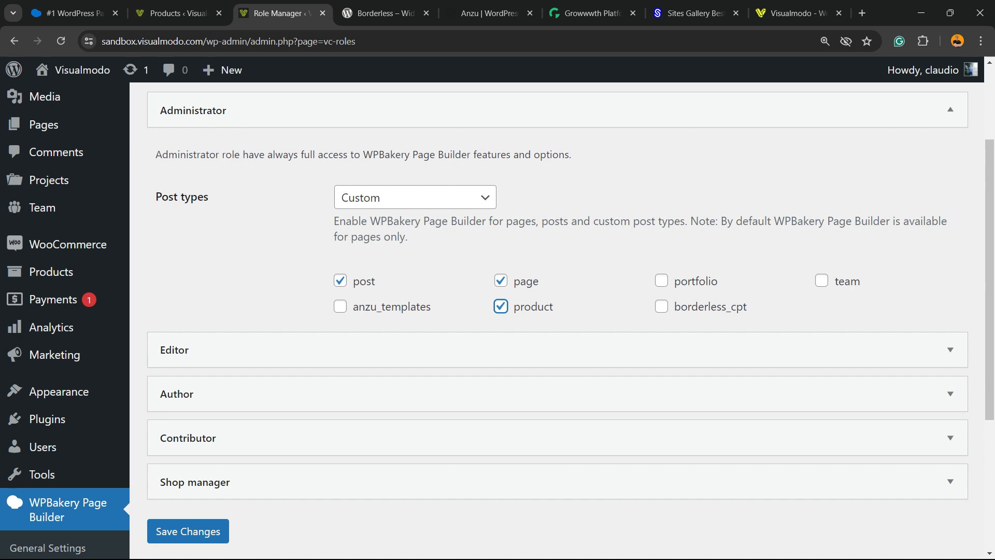
click(178, 534)
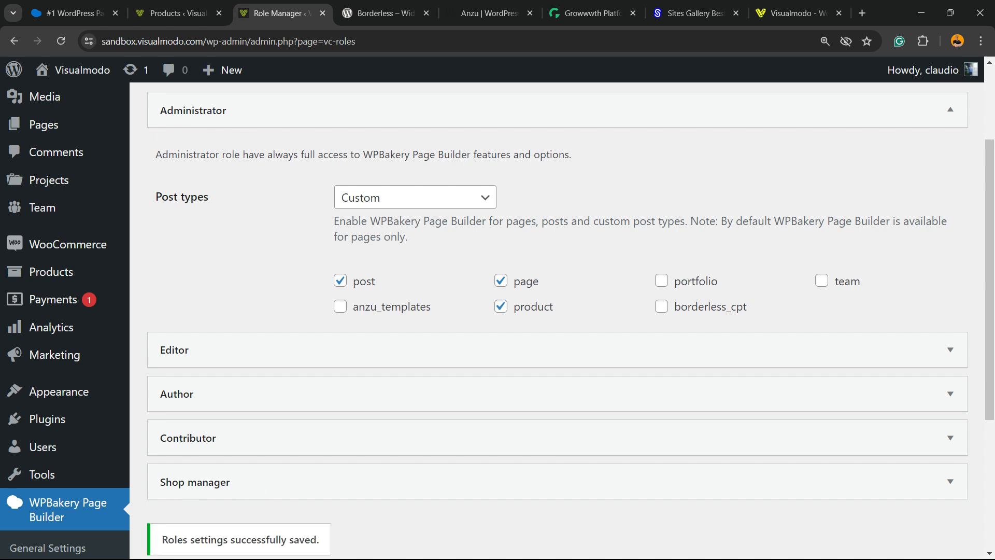
Start a new product and switch its description to the WPBakery backend editor.
scroll(52, 152, up, 2)
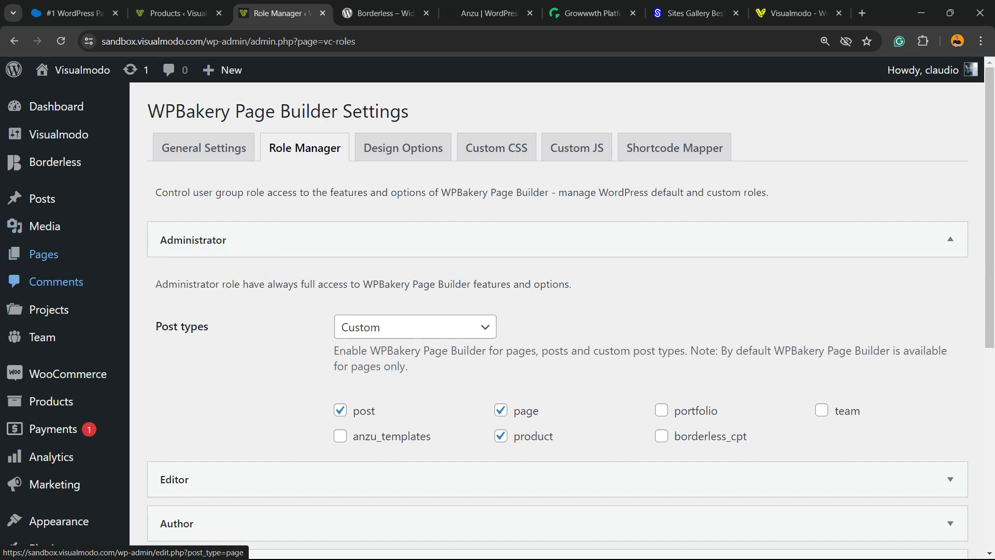
mouse_move(51, 401)
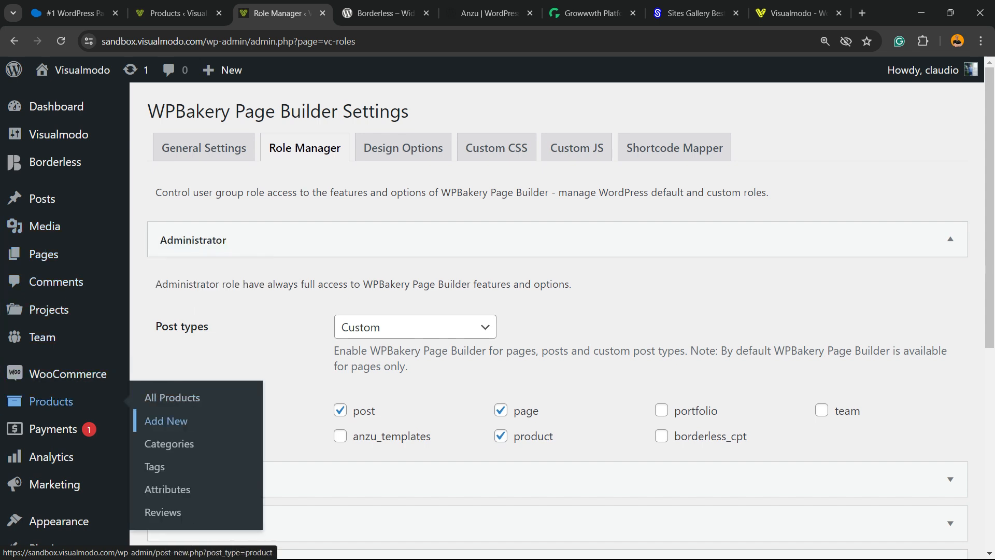
click(166, 420)
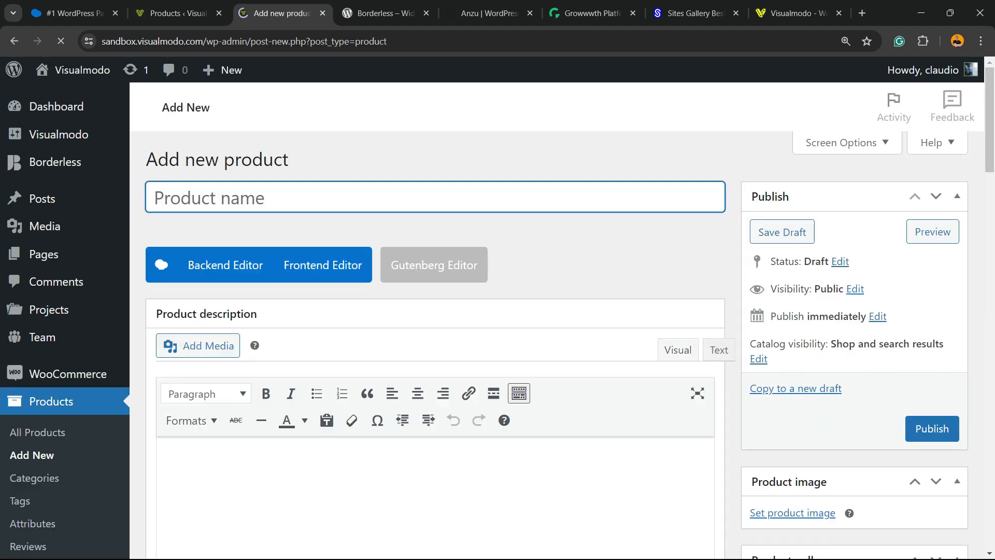
scroll(498, 332, down, 3)
scroll(435, 322, up, 4)
click(223, 265)
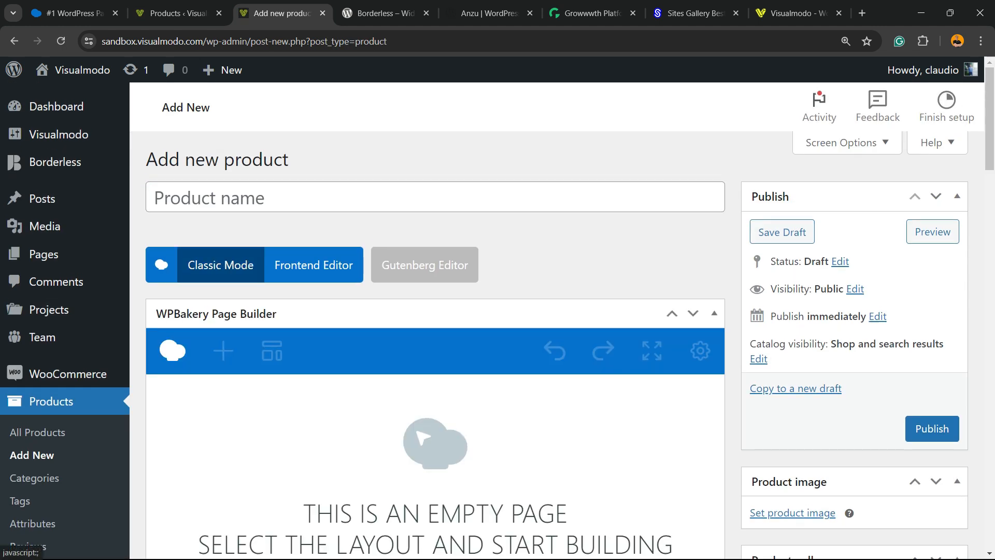
Add an Icon element to the empty product layout and save its default settings.
scroll(347, 321, down, 5)
click(519, 322)
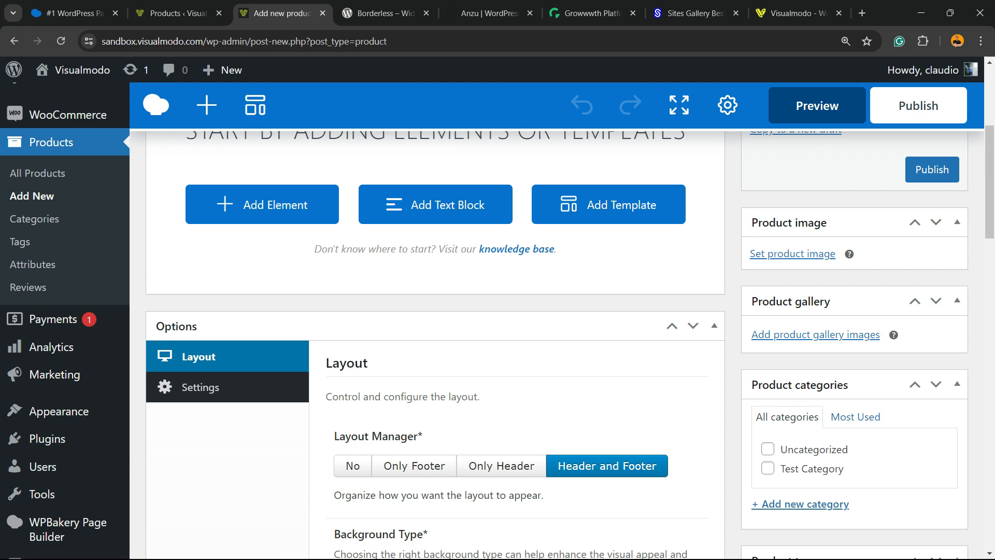
click(262, 205)
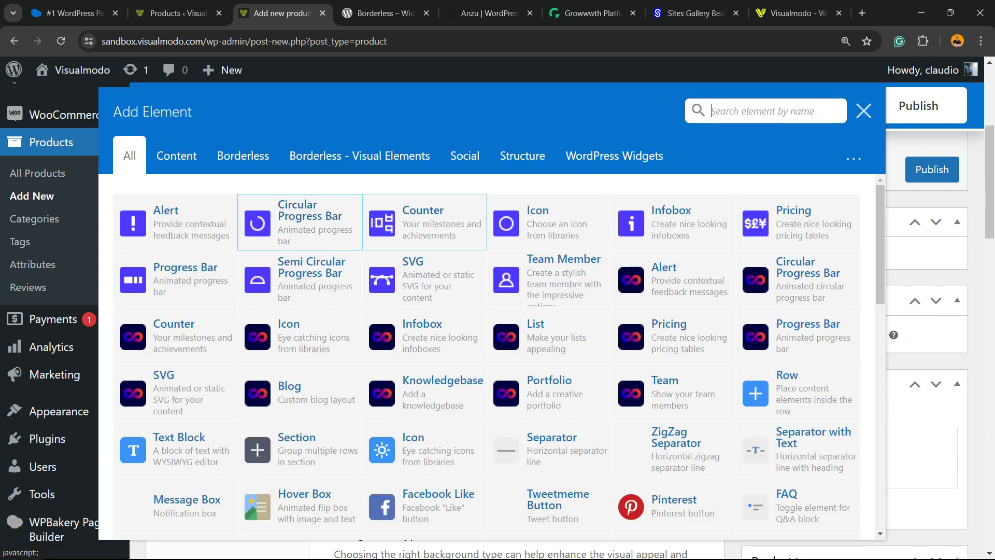
scroll(424, 303, down, 6)
click(415, 190)
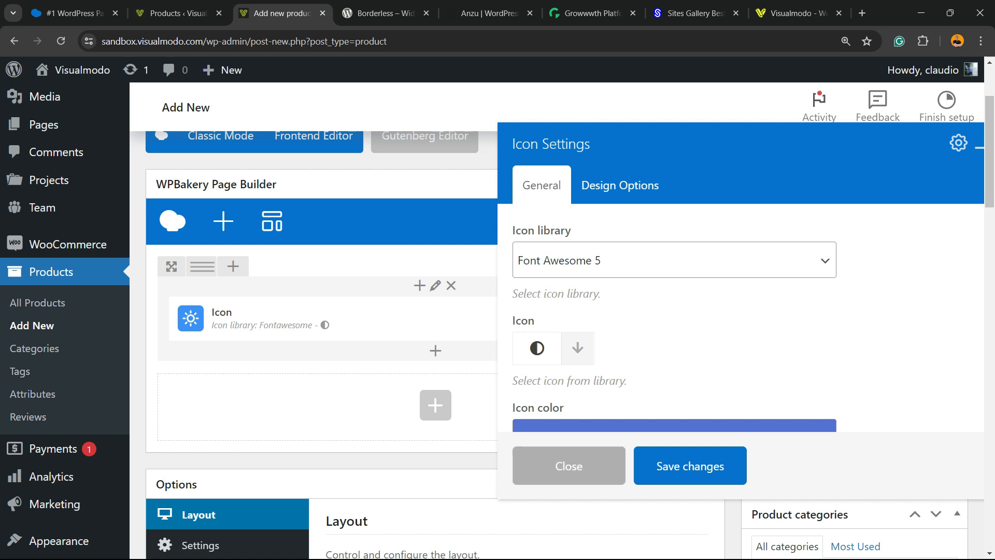
click(690, 466)
Split the Icon element's row into two equal columns and add a Tour element to the second column.
mouse_move(202, 266)
click(233, 266)
click(581, 316)
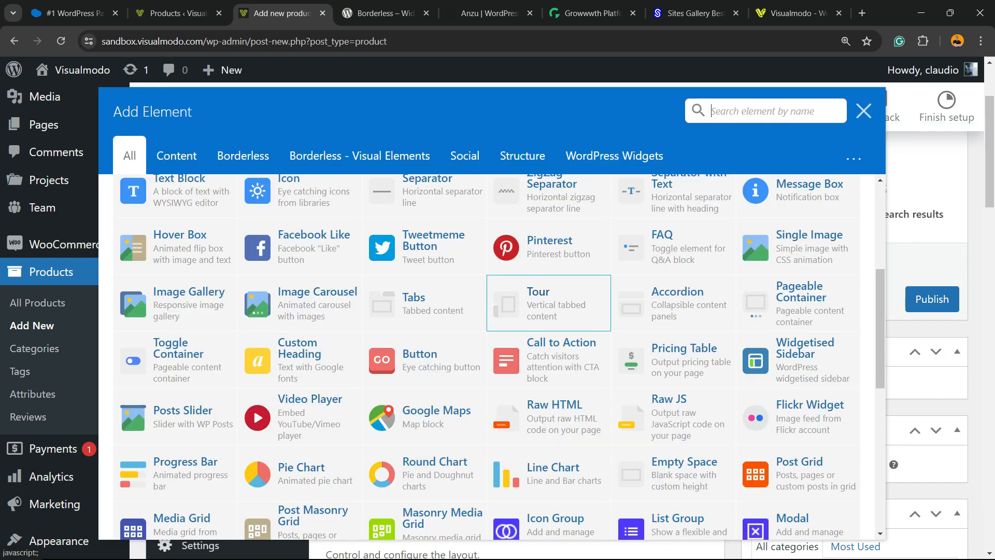
click(576, 313)
Add an Image Carousel element in a new row below the Tour element and save its default settings.
scroll(576, 313, down, 2)
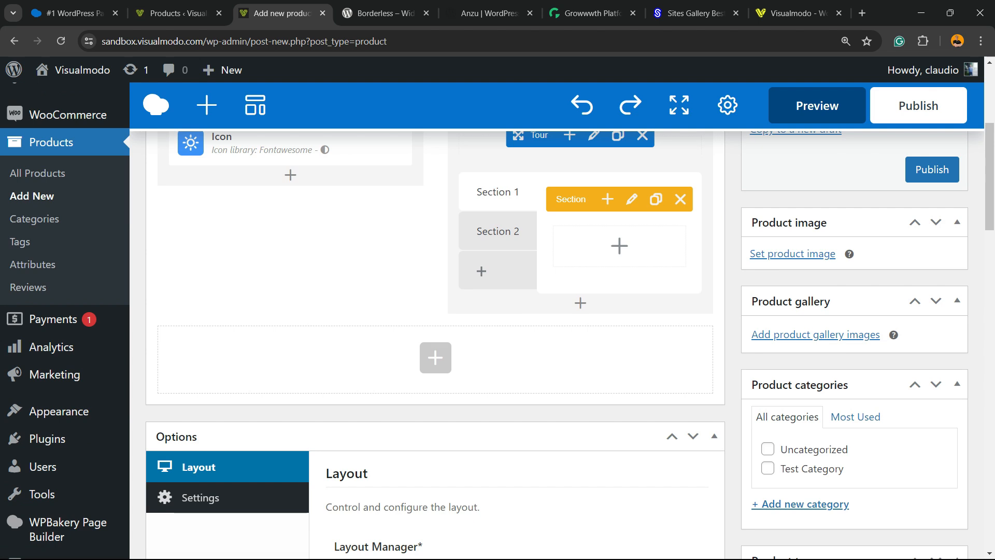
click(435, 357)
click(424, 303)
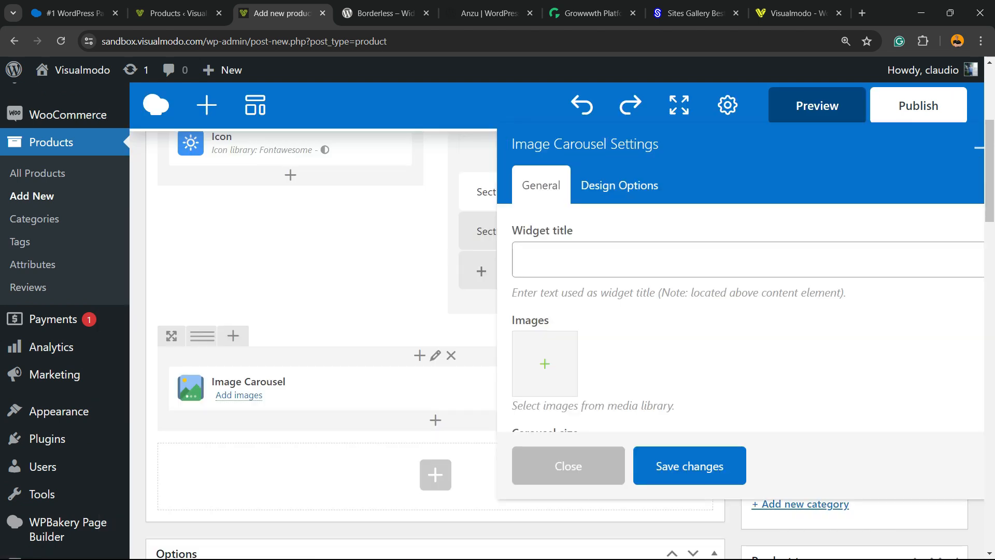
scroll(690, 466, up, 3)
click(690, 466)
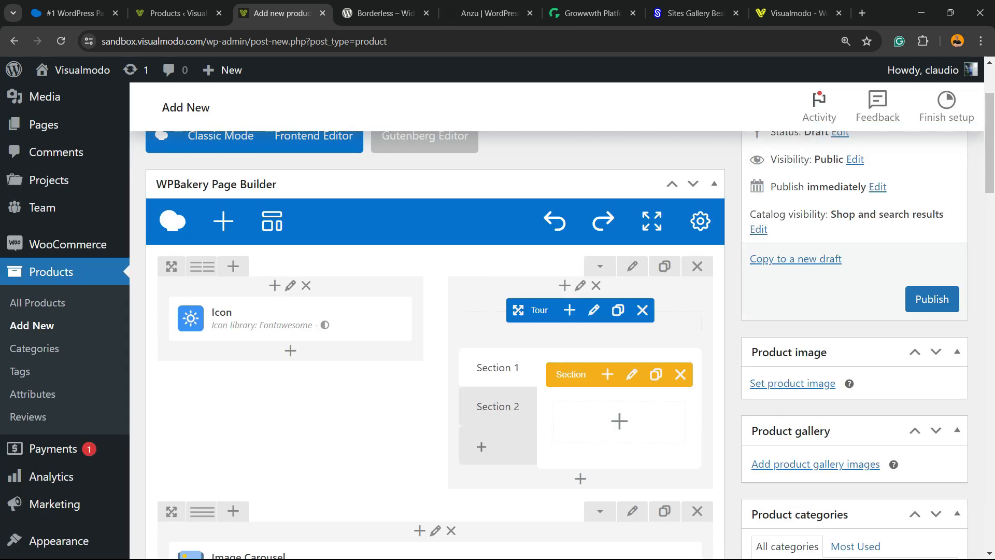
Start a new post and switch it to WPBakery Page Builder editing.
scroll(275, 285, up, 2)
mouse_move(47, 198)
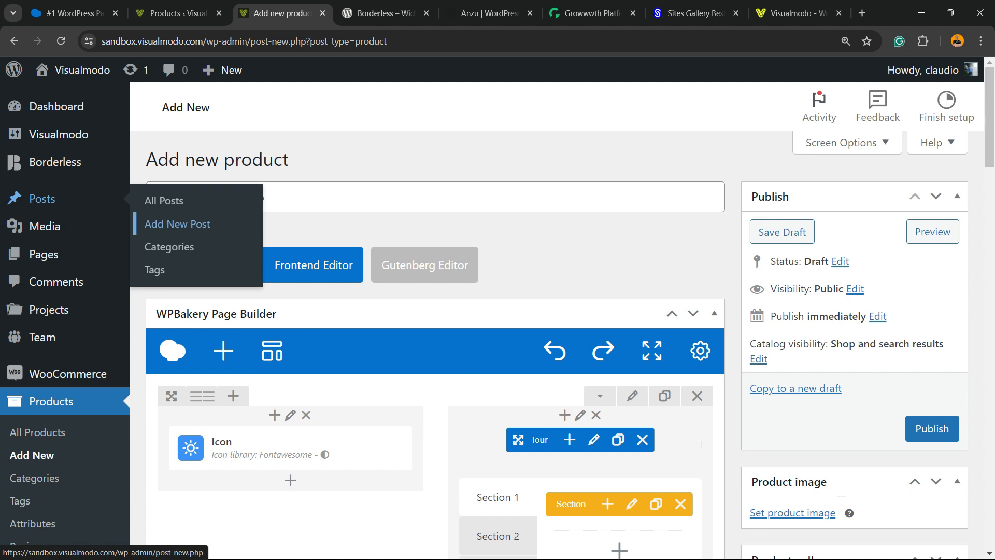
click(177, 224)
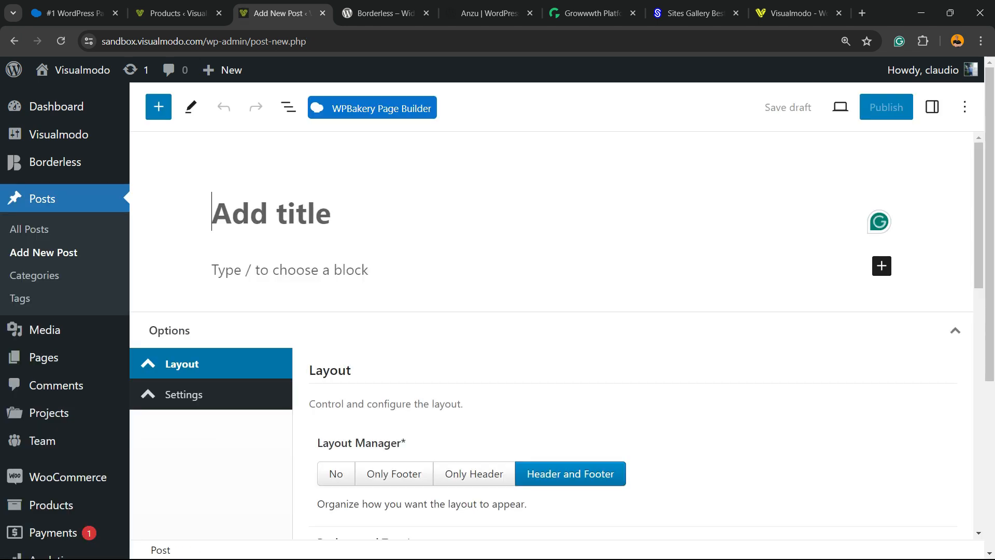
click(382, 108)
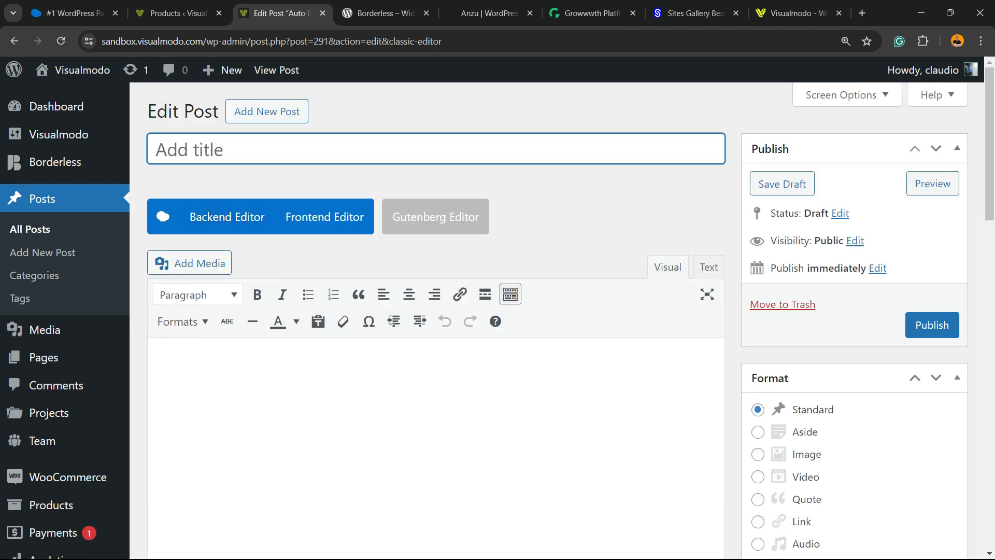
scroll(435, 312, down, 3)
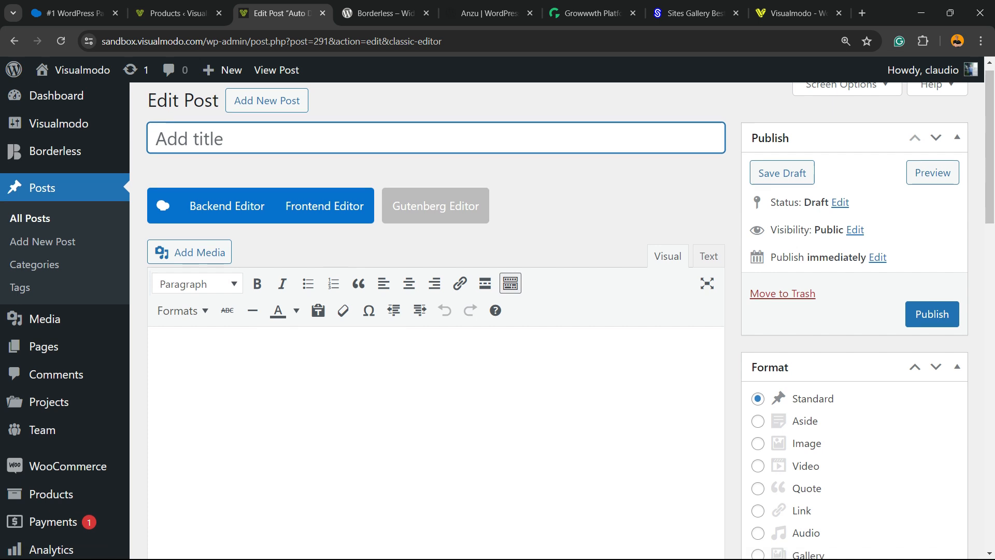
scroll(436, 311, up, 3)
Leave the post and start another new product.
scroll(47, 330, down, 3)
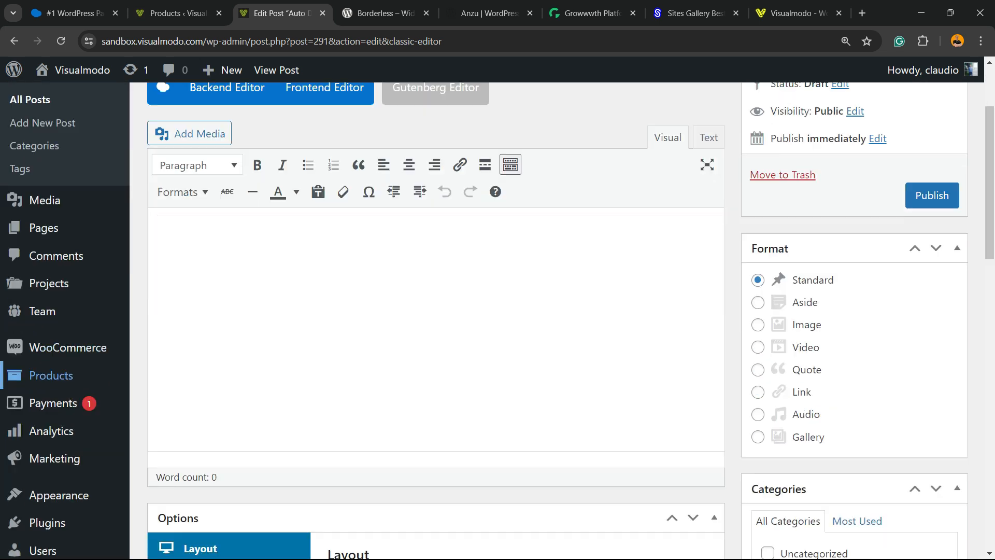
mouse_move(50, 375)
click(166, 400)
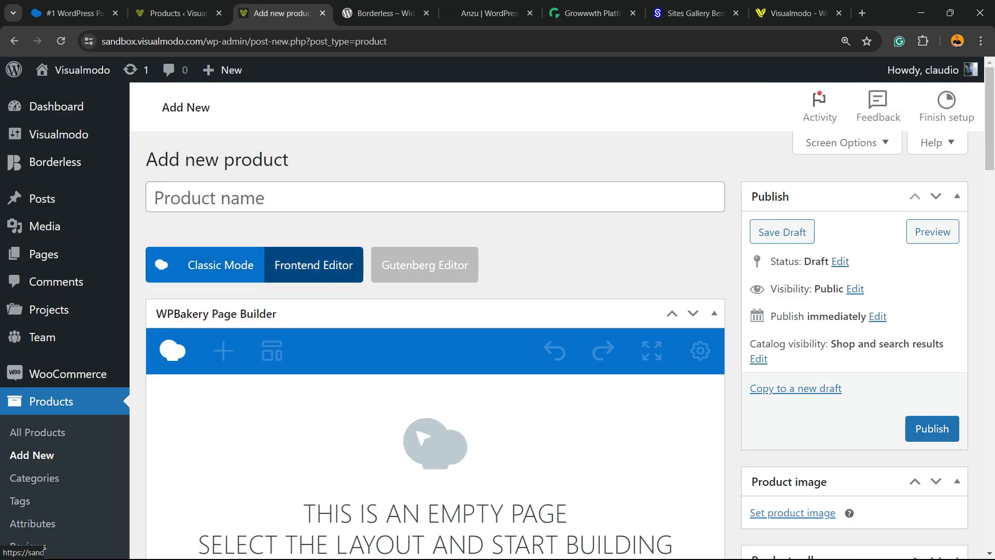
View the Borderless plugin page on WordPress.org, highlighting the plugin's title, and open the Anzu theme page.
click(387, 13)
scroll(497, 311, down, 2)
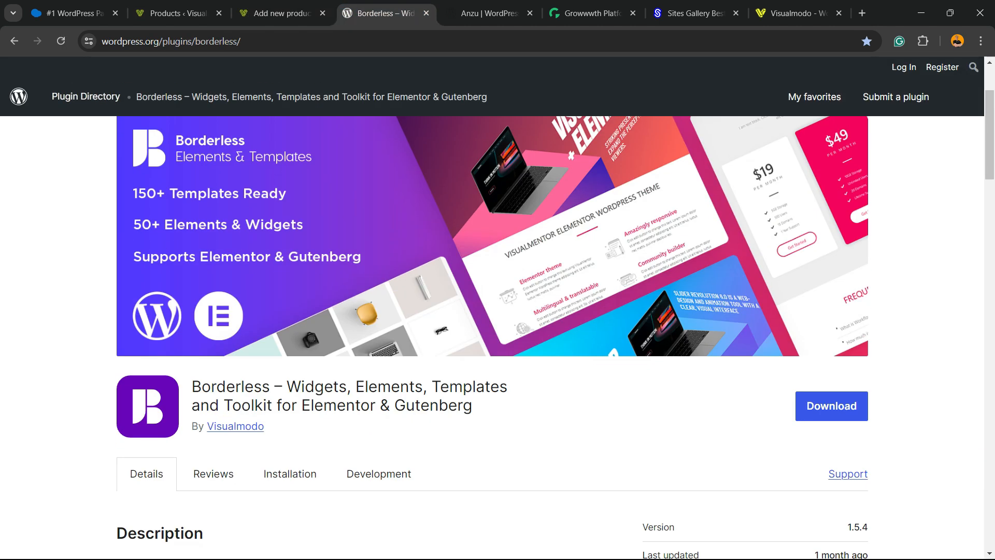
drag(193, 387, 473, 405)
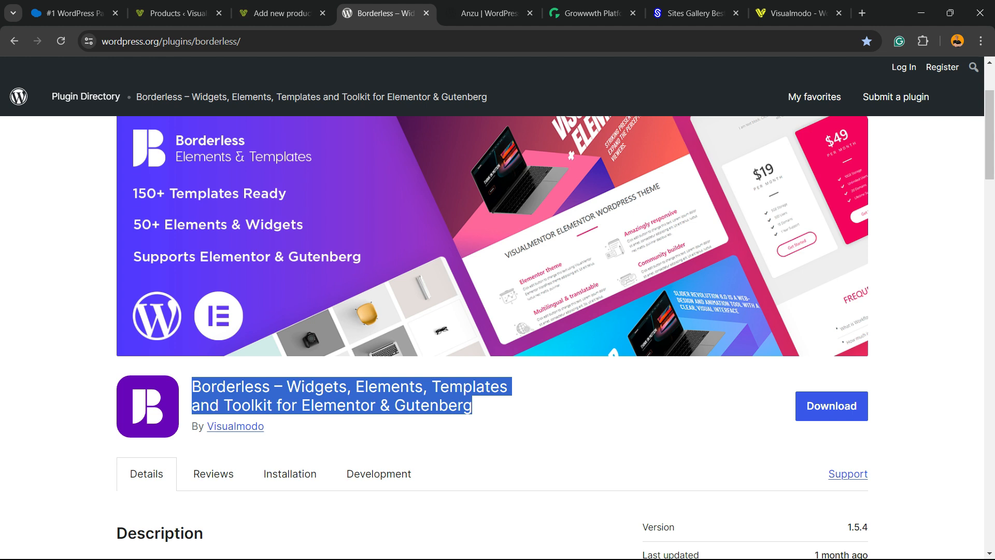
key(ctrl+Tab)
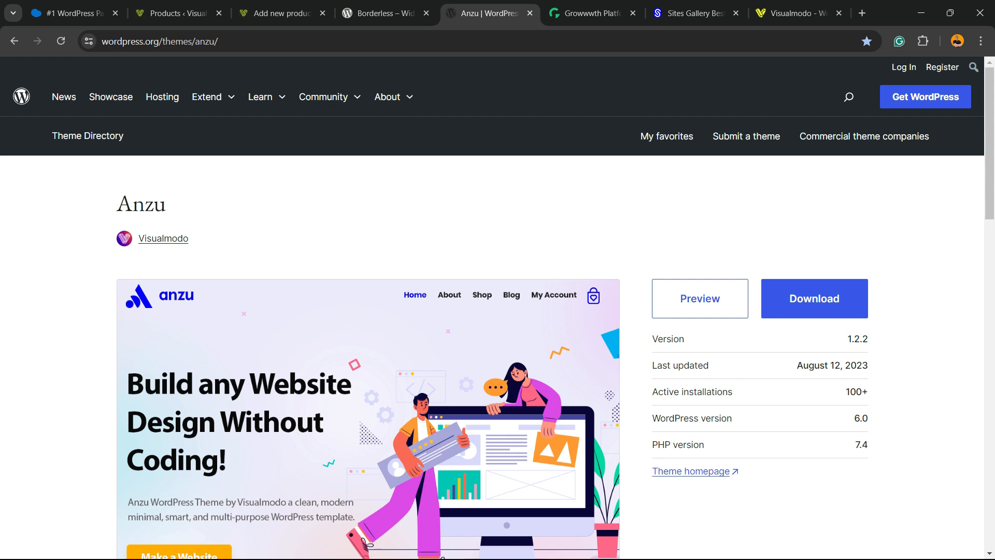
Browse the website listings on the Growwwth homepage and the showcased sites on the Sites Gallery homepage.
key(ctrl+Tab)
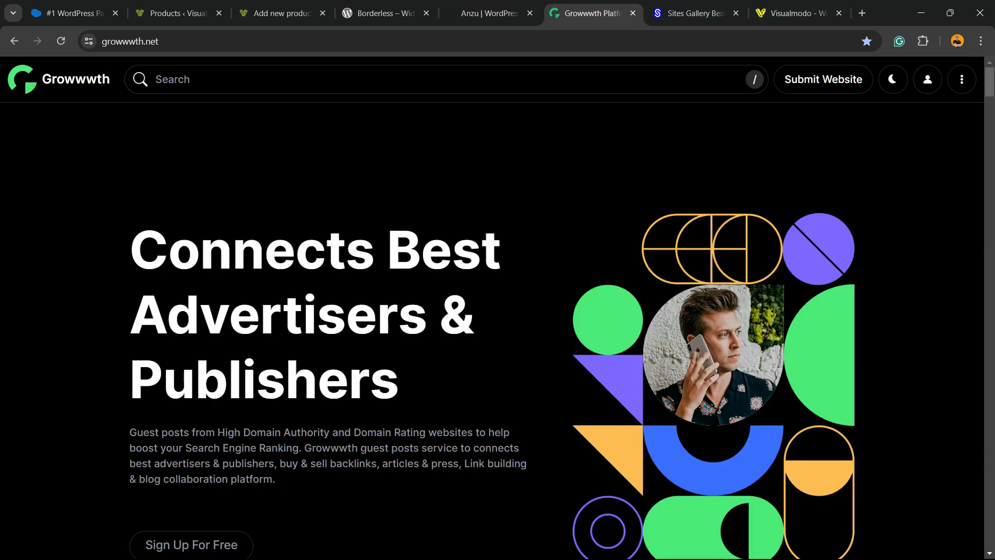
scroll(492, 331, down, 20)
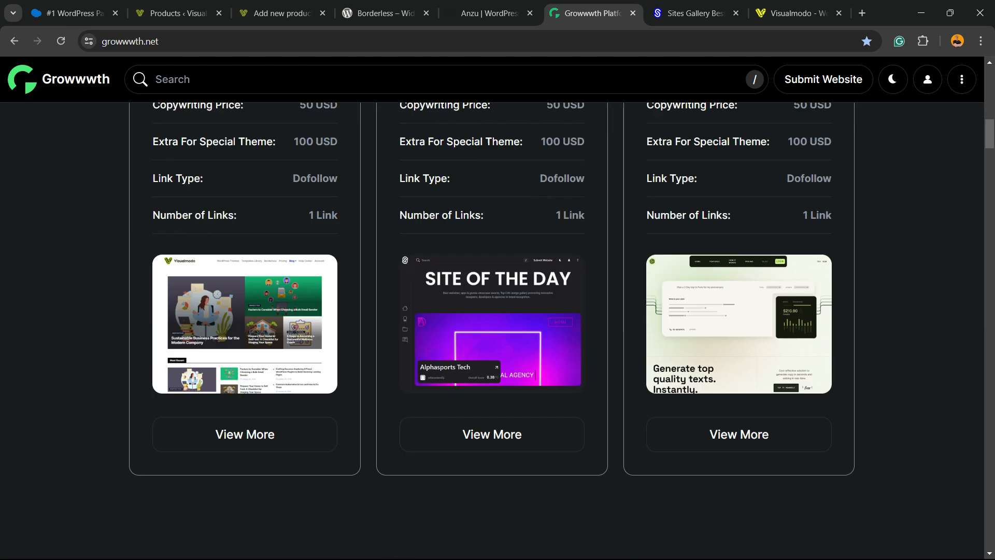
scroll(492, 332, down, 20)
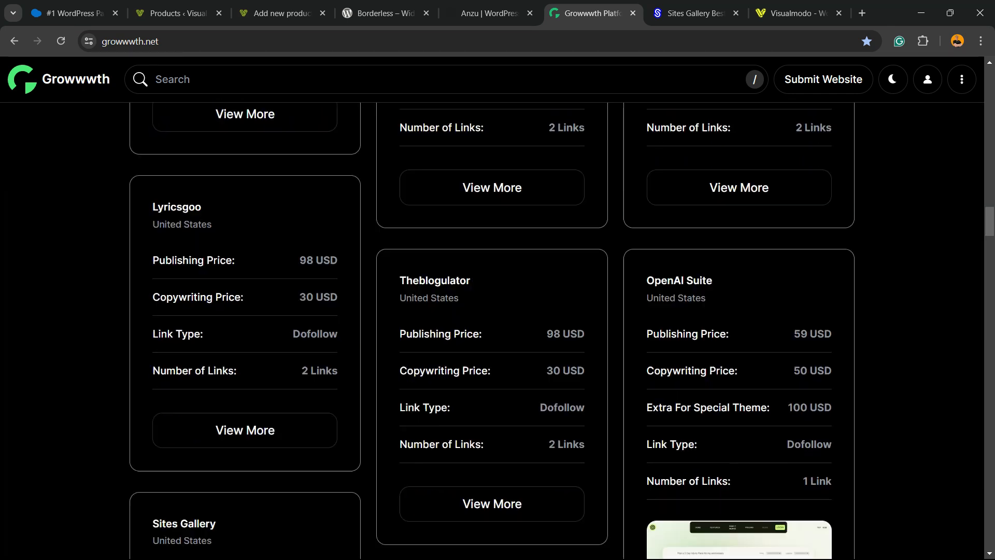
key(ctrl+Tab)
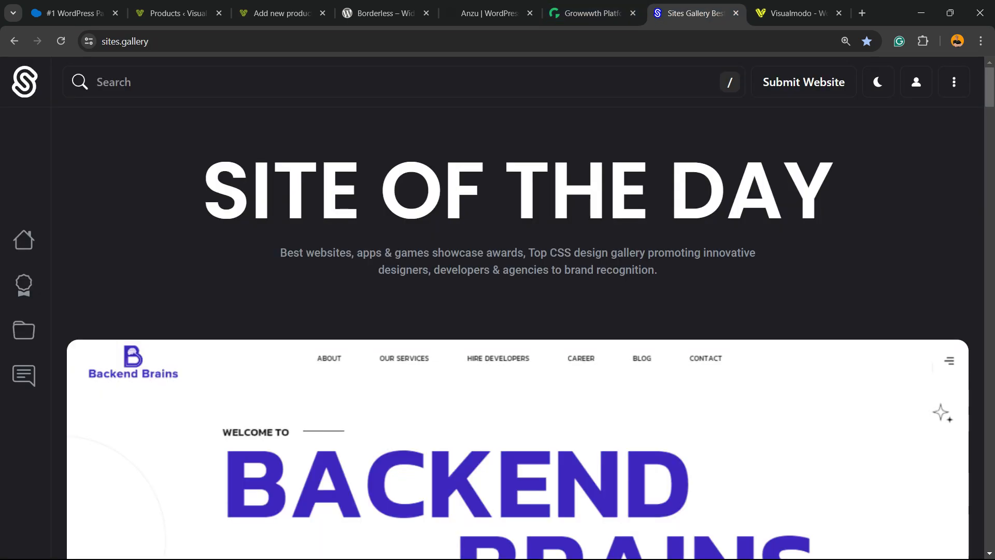
scroll(218, 208, down, 15)
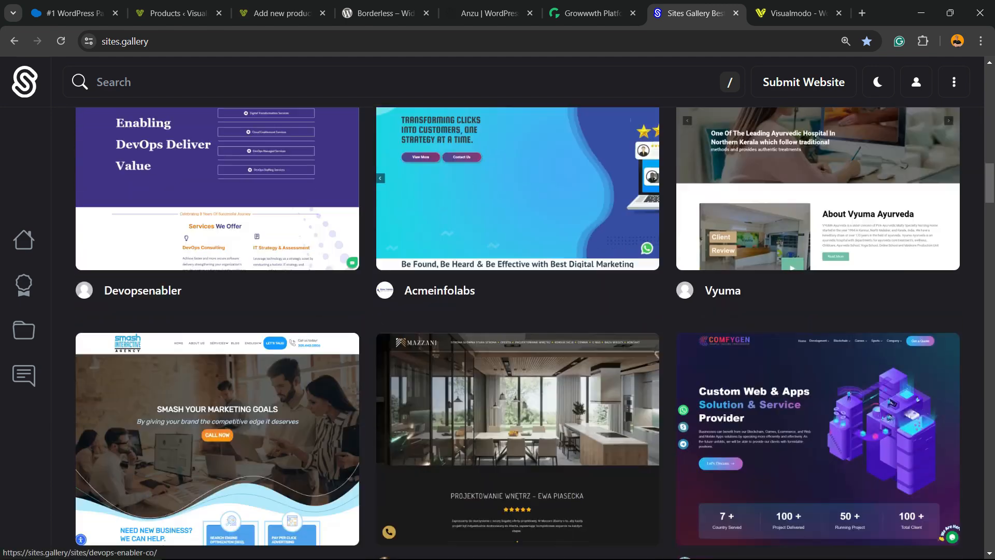
scroll(218, 311, down, 17)
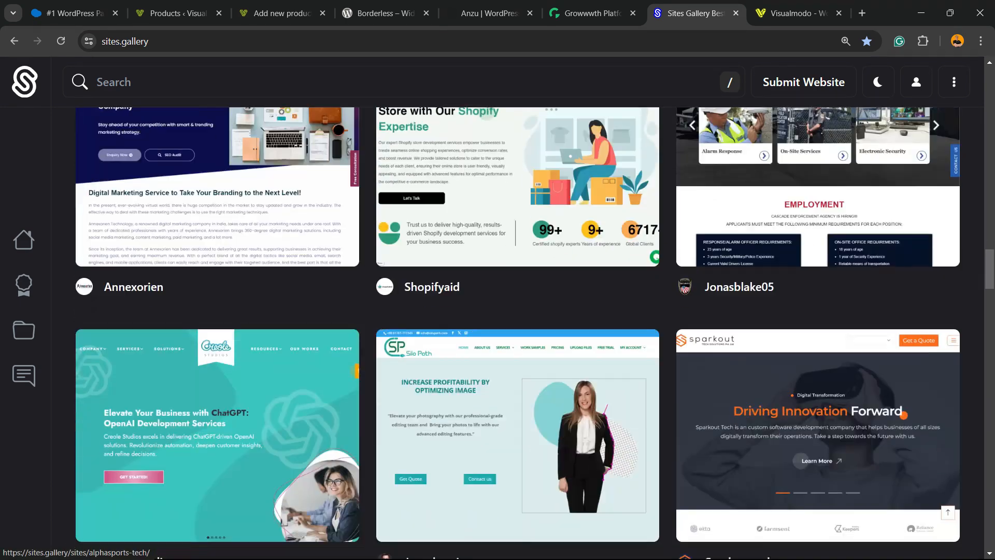
scroll(498, 332, down, 20)
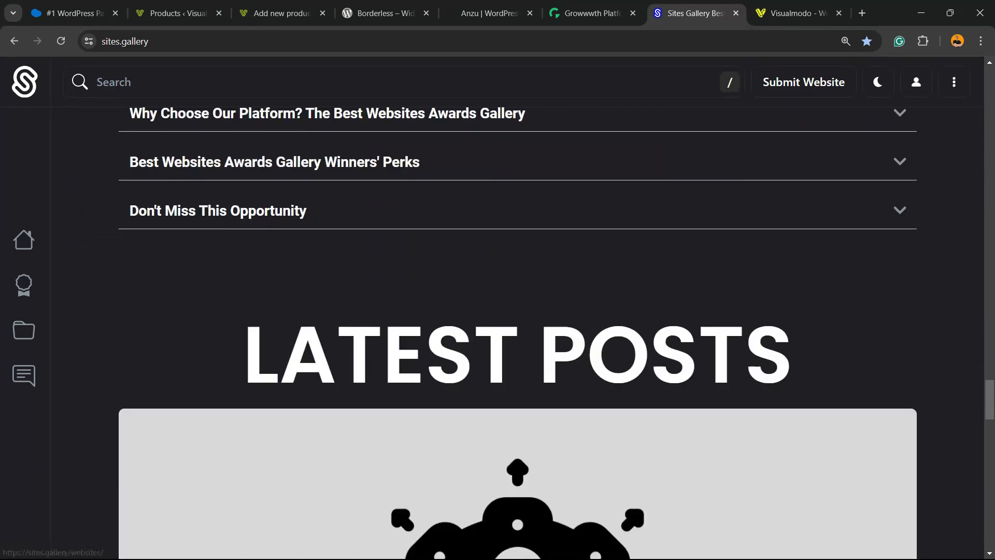
Browse the WordPress theme listings on the Visualmodo homepage and open the Borderless product page.
click(798, 14)
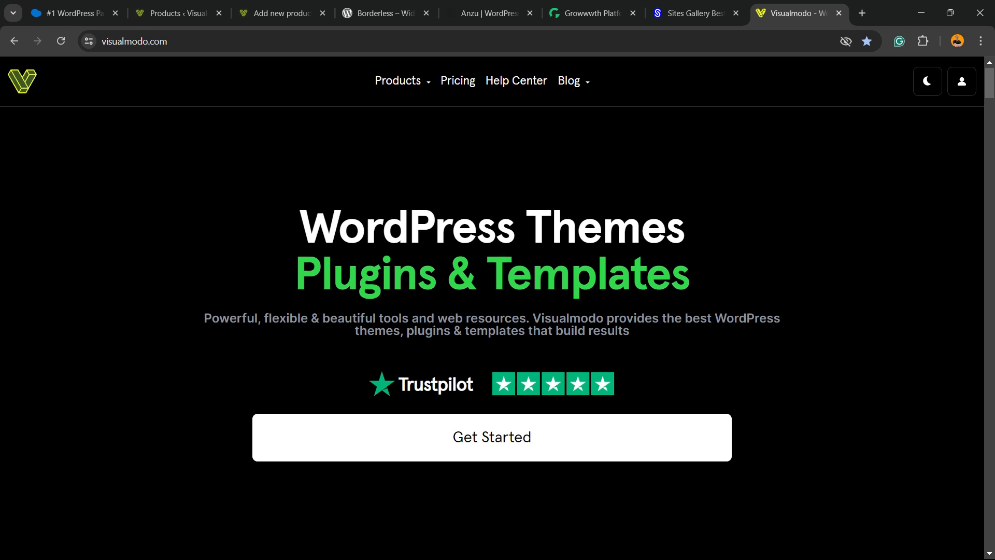
scroll(280, 259, down, 10)
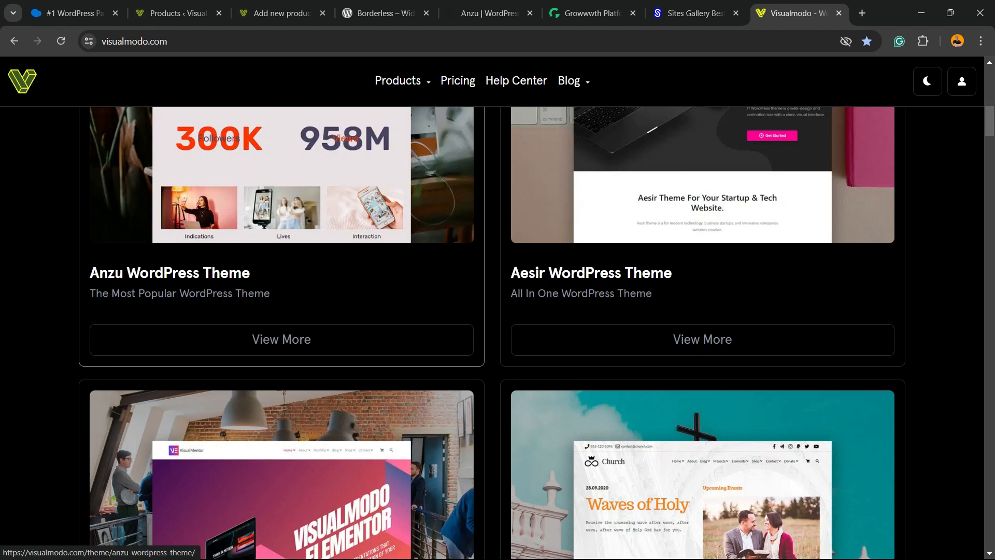
scroll(280, 259, down, 2)
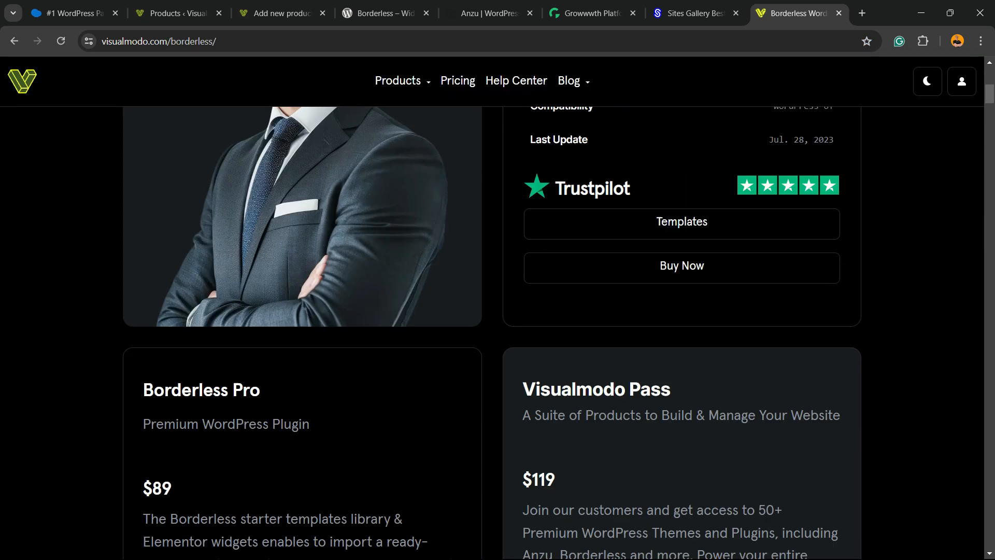
Examine the Borderless page's pricing plans, feature lists, theme-independent template previews, page builder section and included elements.
scroll(498, 311, down, 14)
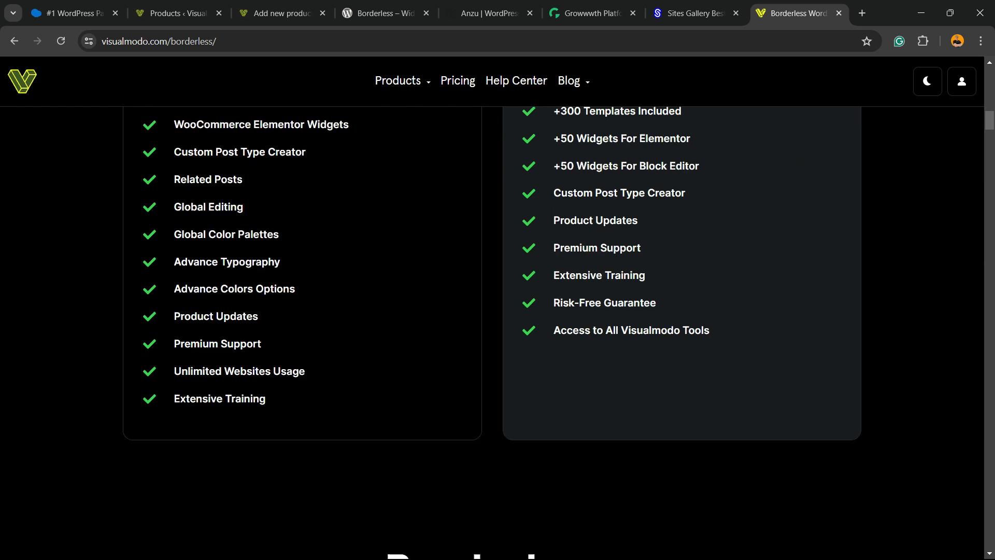
scroll(498, 311, down, 13)
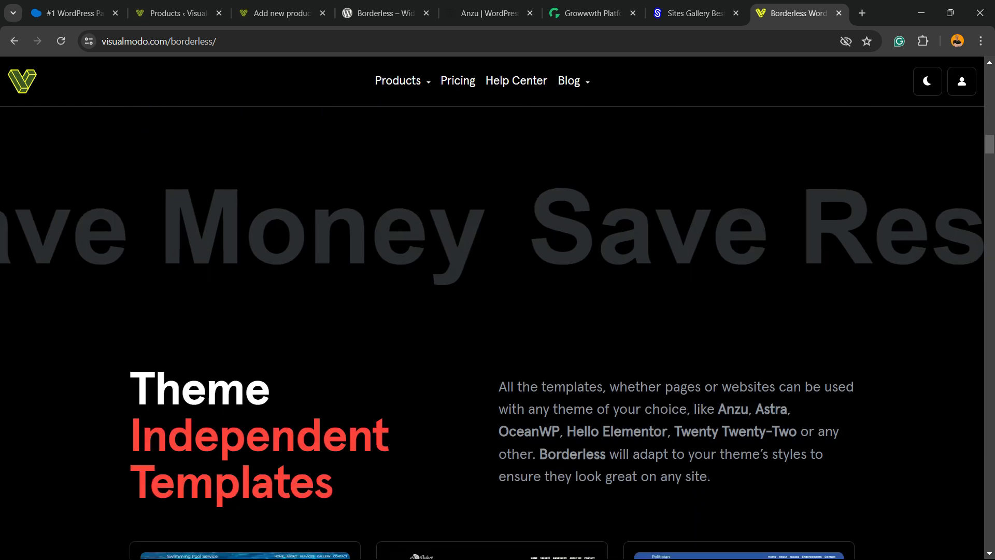
scroll(492, 311, down, 12)
scroll(493, 311, down, 12)
scroll(492, 311, down, 18)
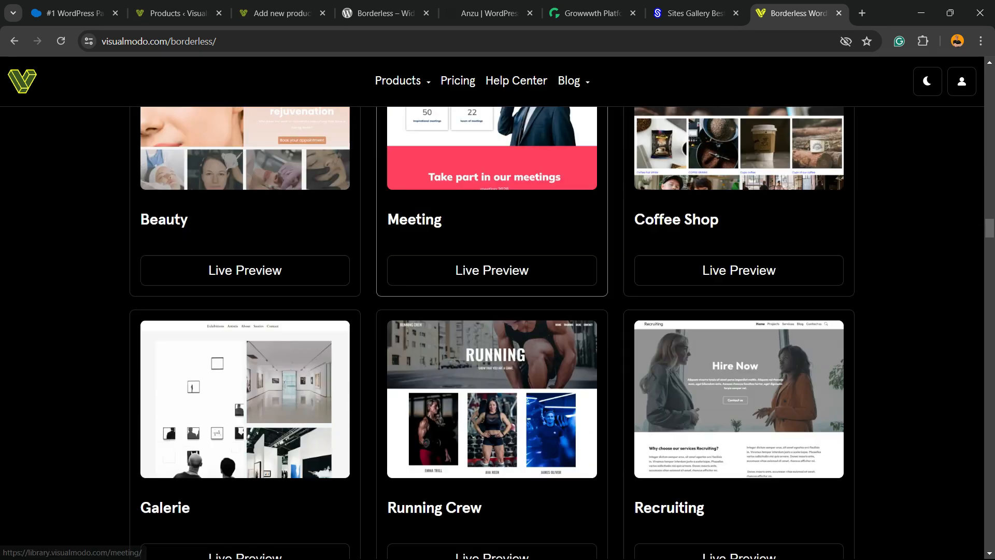
scroll(493, 218, down, 17)
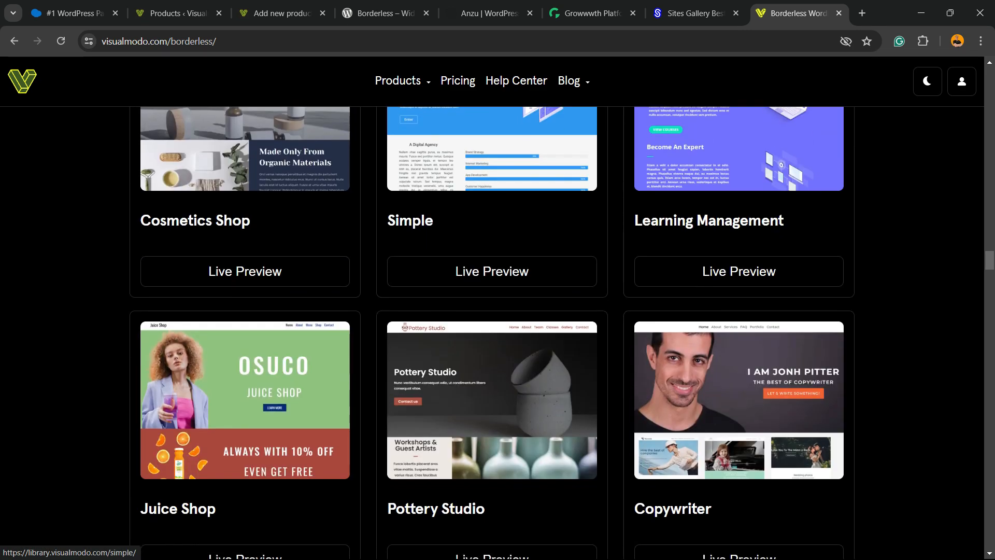
scroll(492, 270, down, 7)
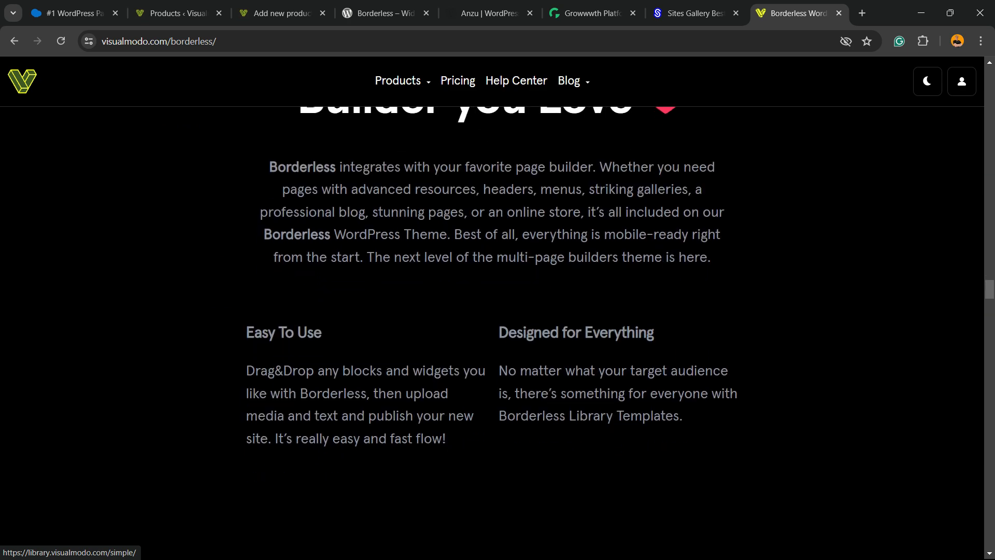
scroll(493, 311, down, 13)
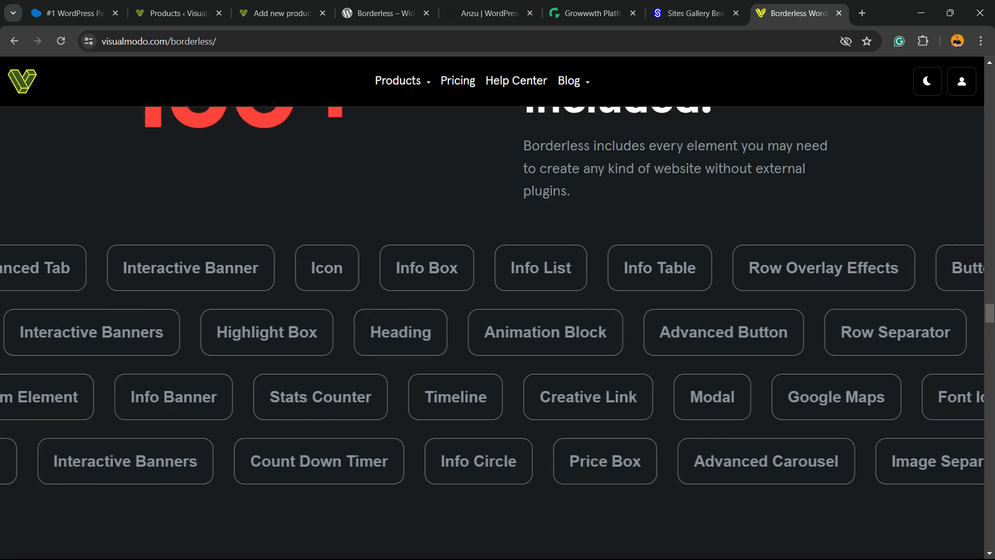